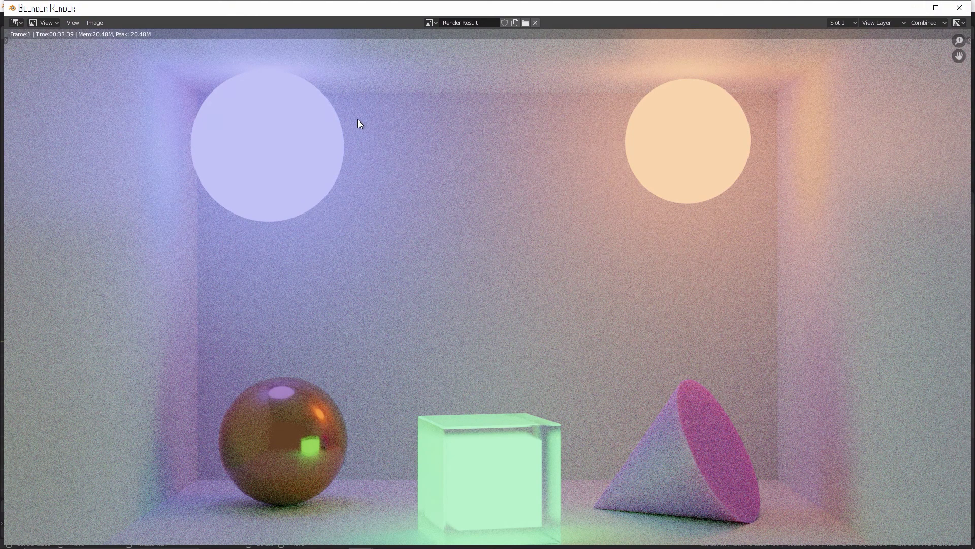
# Close the render result and set the Cycles render devices to CUDA with all three GeForce GPUs enabled in the system preferences.
pyautogui.press('Escape')
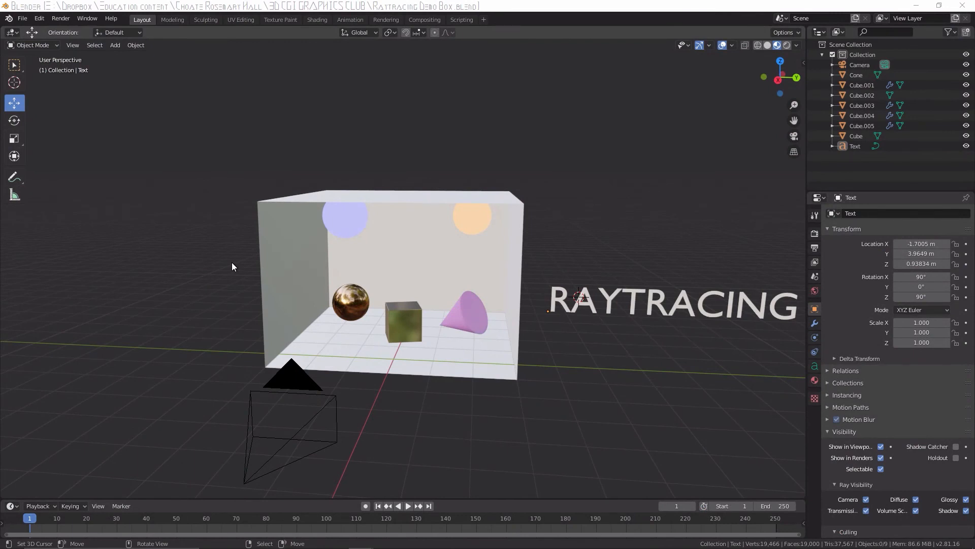
pyautogui.click(41, 21)
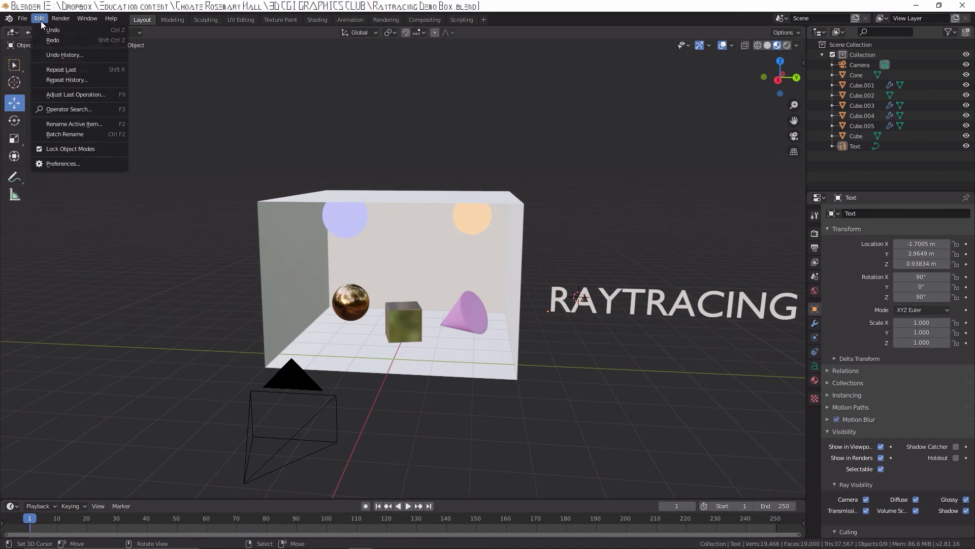
pyautogui.click(49, 165)
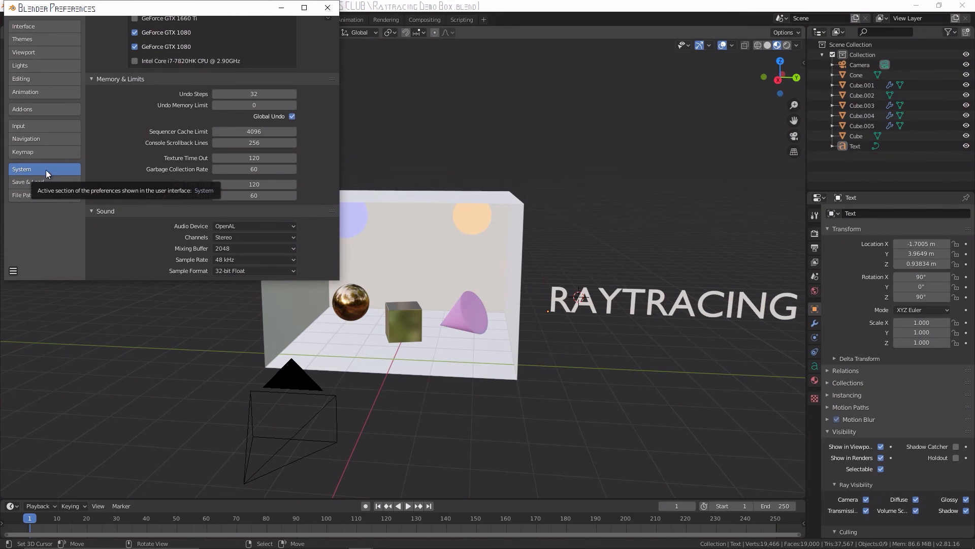
pyautogui.scroll(2, 185, 98)
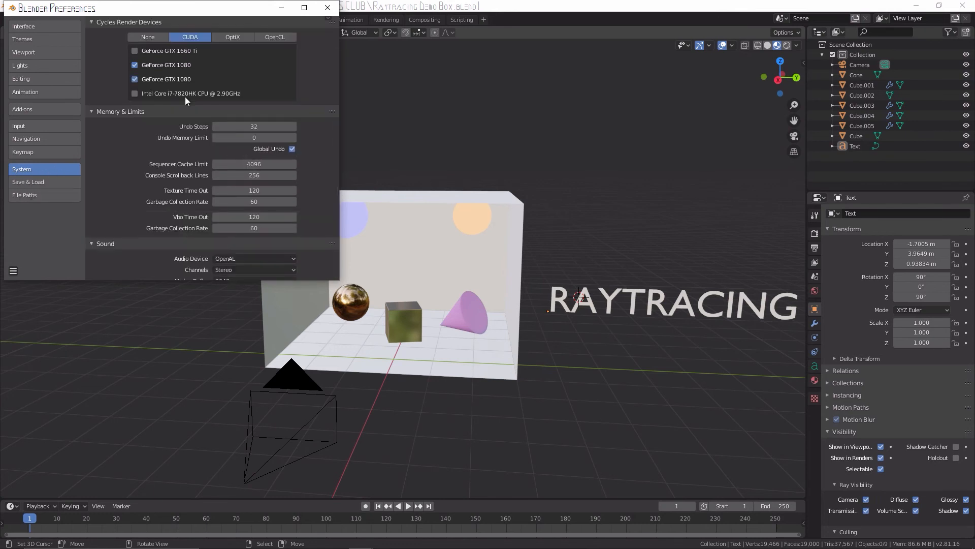
pyautogui.click(156, 34)
pyautogui.click(191, 35)
# Save the preferences and close the preferences window.
pyautogui.click(14, 271)
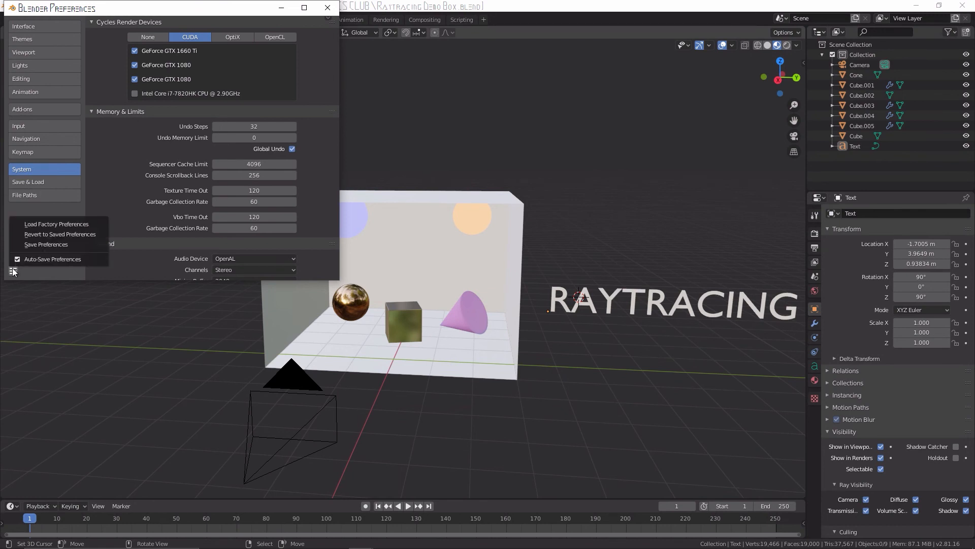
pyautogui.click(26, 245)
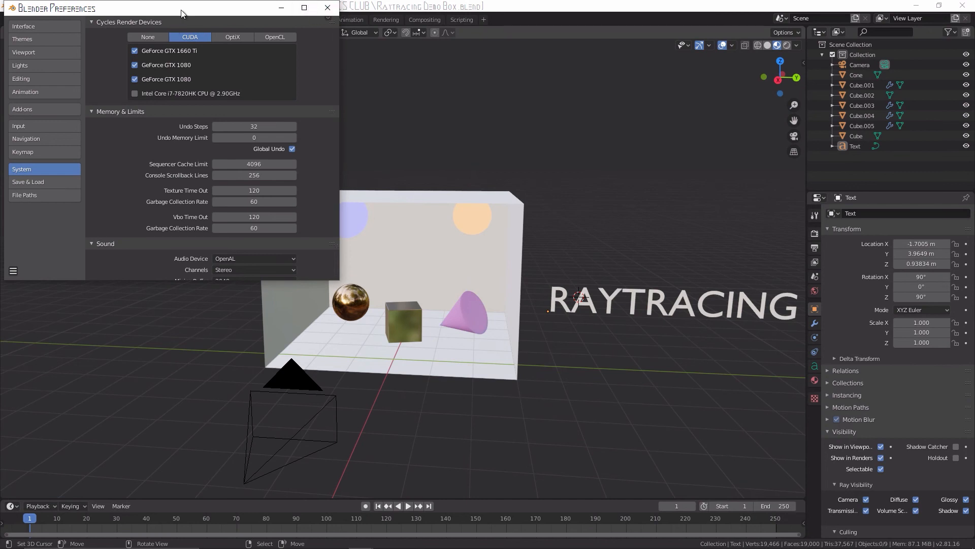
pyautogui.moveTo(184, 18); pyautogui.dragTo(192, 53)
pyautogui.click(336, 43)
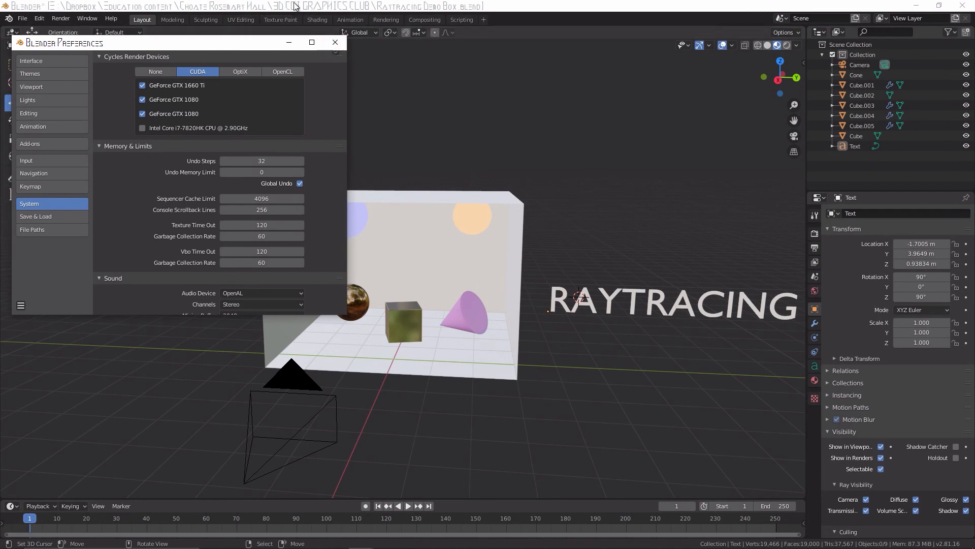
pyautogui.click(335, 43)
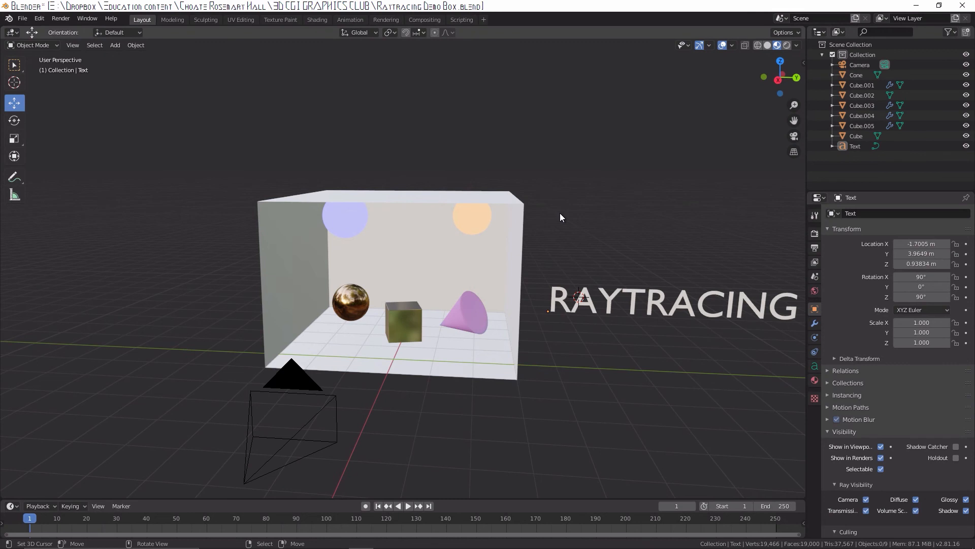
# Display the scene in Wireframe shading and examine the objects inside the box.
pyautogui.press('z')
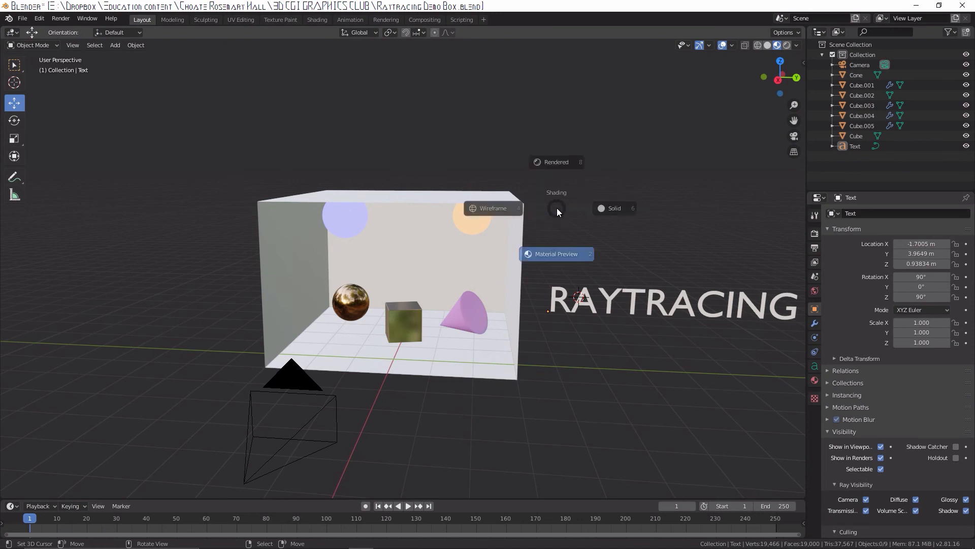
pyautogui.click(474, 208)
pyautogui.scroll(5, 460, 231)
pyautogui.moveTo(476, 319)
pyautogui.mouseDown(button='middle')
pyautogui.moveTo(400, 296)
pyautogui.moveTo(496, 303)
pyautogui.moveTo(528, 325)
pyautogui.mouseUp(button='middle')
pyautogui.scroll(-5, 529, 325)
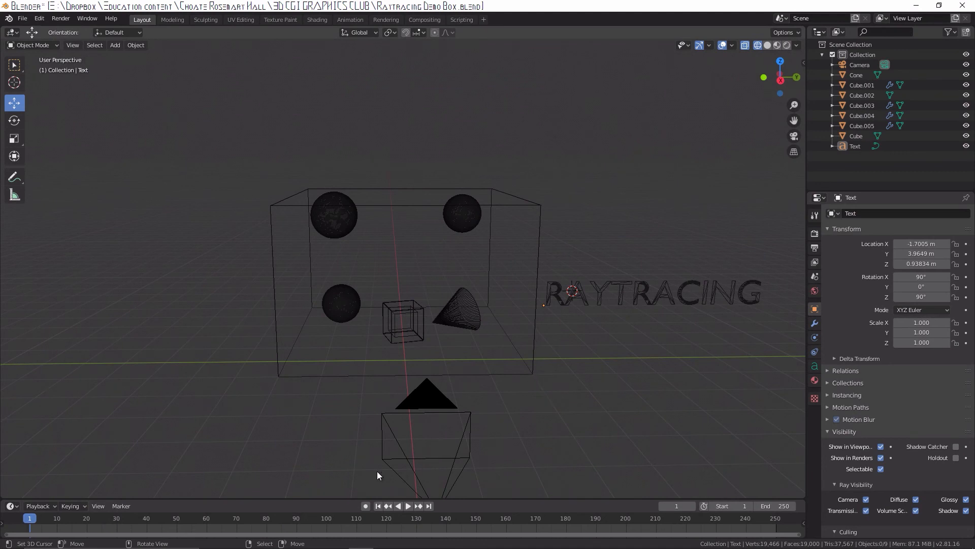
pyautogui.scroll(4, 429, 237)
# Return the viewport to Material Preview shading and examine the reflections on the metallic sphere up close.
pyautogui.press('z')
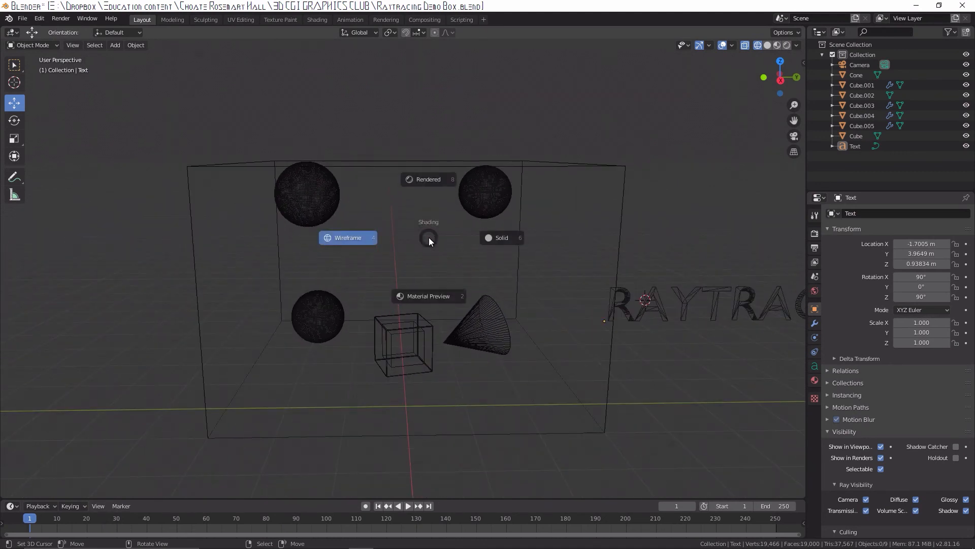
pyautogui.click(433, 301)
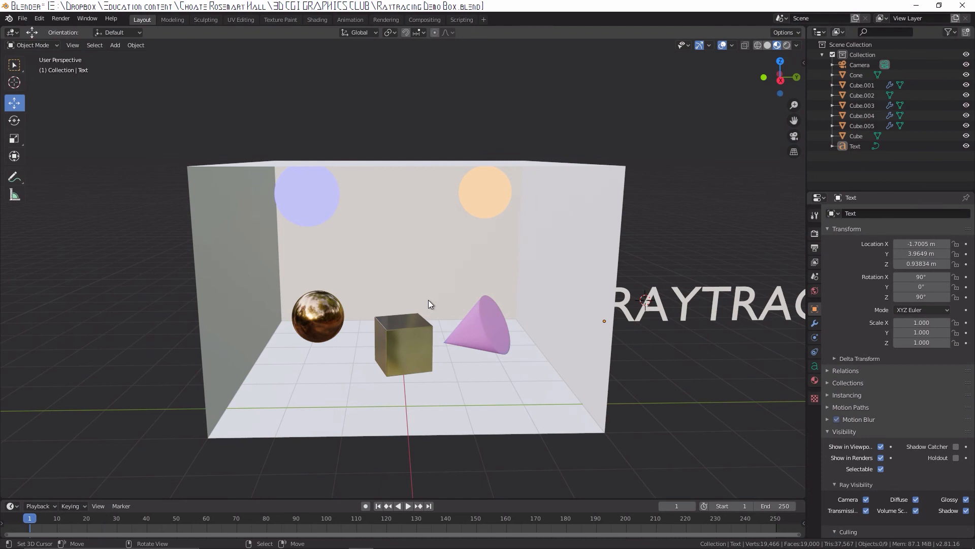
pyautogui.moveTo(286, 330)
pyautogui.mouseDown(button='middle')
pyautogui.moveTo(250, 354)
pyautogui.moveTo(249, 323)
pyautogui.moveTo(290, 319)
pyautogui.mouseUp(button='middle')
pyautogui.scroll(7, 291, 327)
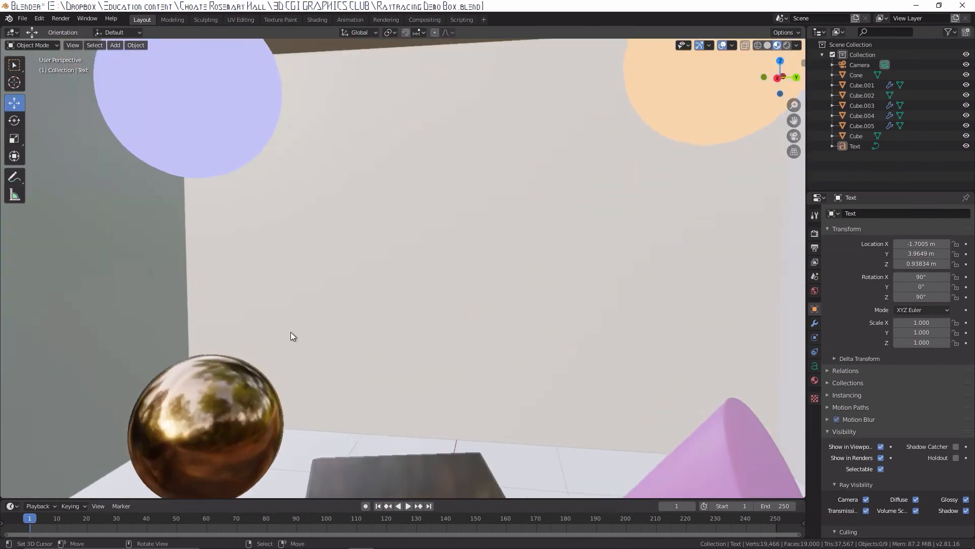
pyautogui.press('capslock')
pyautogui.press('capslock')
pyautogui.keyDown('shift'); pyautogui.moveTo(389, 266); pyautogui.dragTo(32, 306, button='middle'); pyautogui.keyUp('shift')
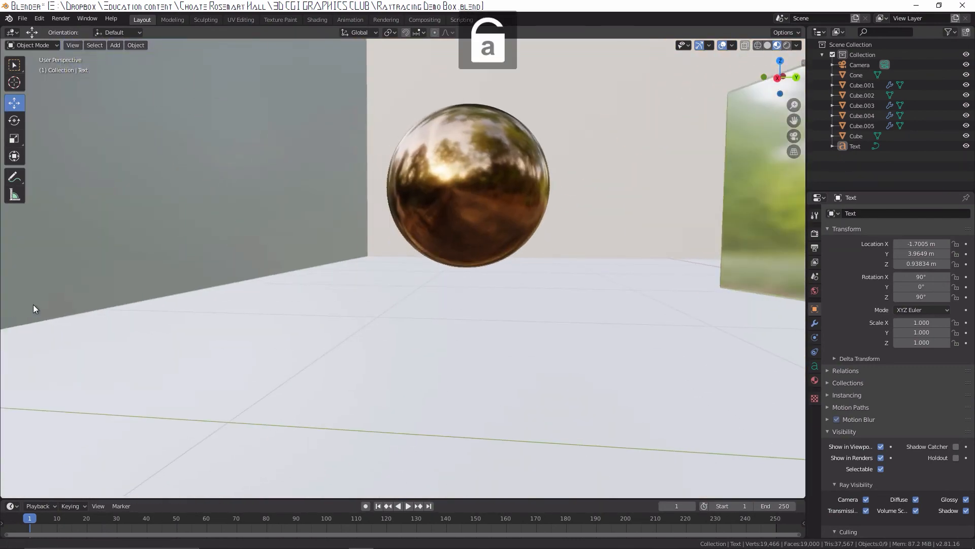
pyautogui.scroll(3, 26, 320)
pyautogui.keyDown('shift'); pyautogui.moveTo(1, 360); pyautogui.dragTo(520, 123, button='middle'); pyautogui.keyUp('shift')
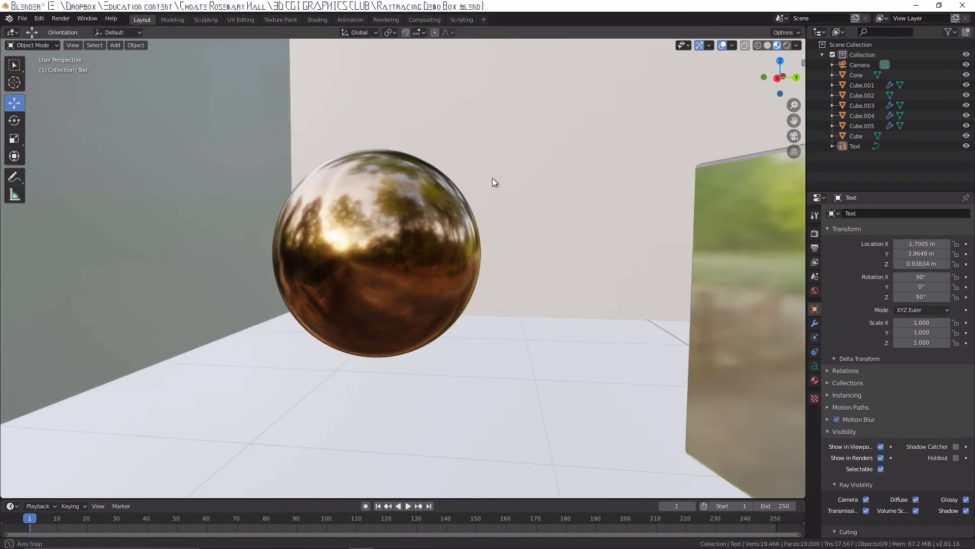
pyautogui.scroll(-5, 483, 191)
pyautogui.keyDown('shift'); pyautogui.moveTo(517, 200); pyautogui.dragTo(442, 127, button='middle'); pyautogui.keyUp('shift')
pyautogui.scroll(-8, 422, 155)
pyautogui.scroll(6, 444, 168)
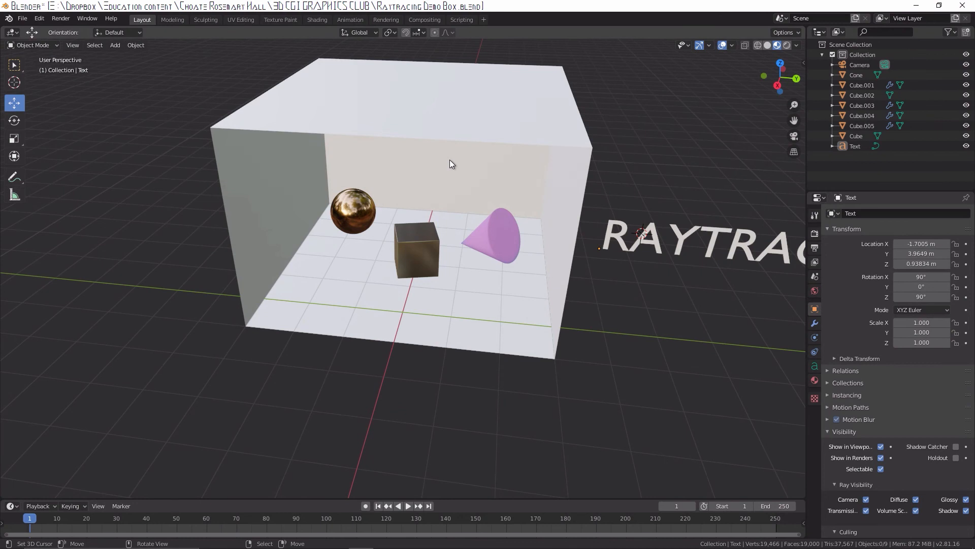
# Select the metallic sphere in the box and try another viewport shading before returning to Material Preview.
pyautogui.click(362, 203)
pyautogui.scroll(3, 435, 227)
pyautogui.moveTo(435, 228); pyautogui.dragTo(441, 213, button='middle')
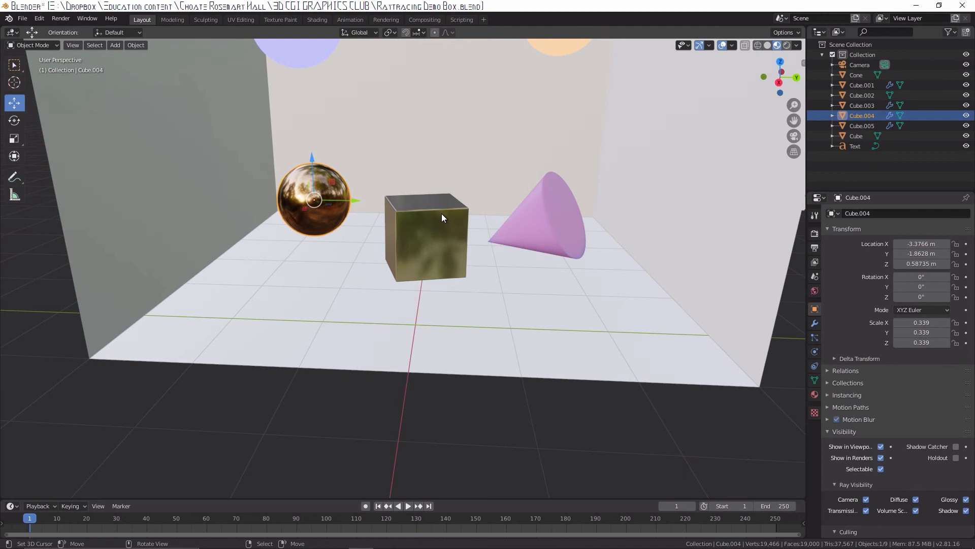
pyautogui.scroll(-3, 441, 213)
pyautogui.press('z')
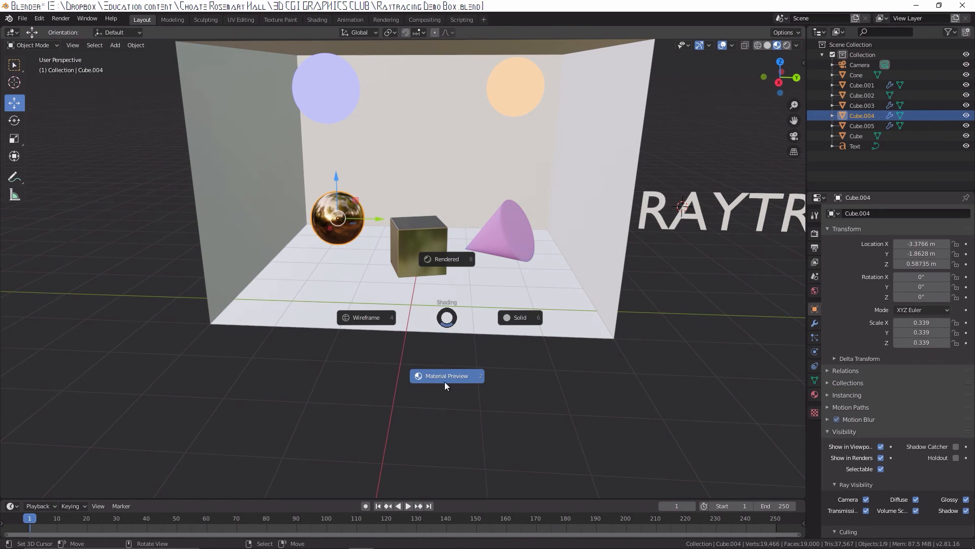
pyautogui.click(544, 362)
pyautogui.press('z')
pyautogui.click(538, 247)
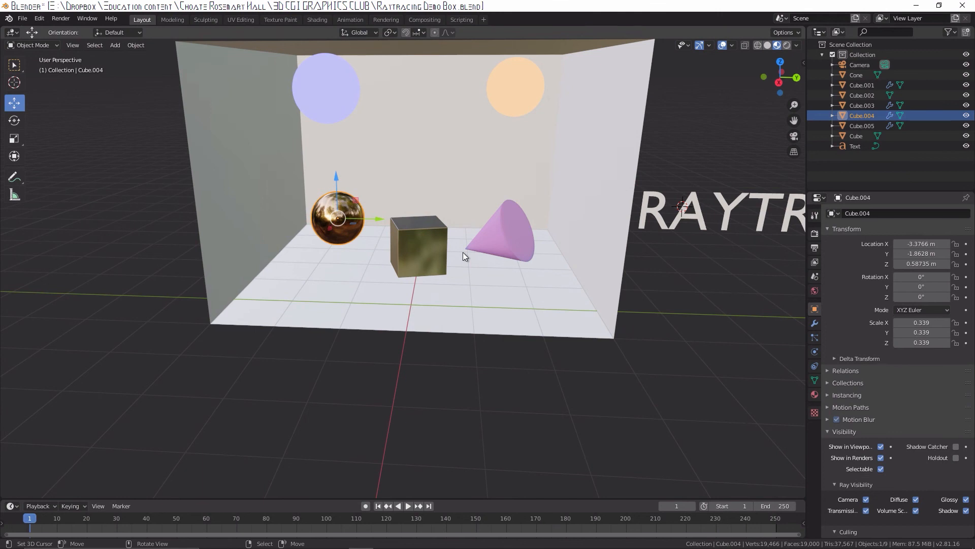
# Switch the viewport to Rendered shading and examine the lit box from the front.
pyautogui.press('z')
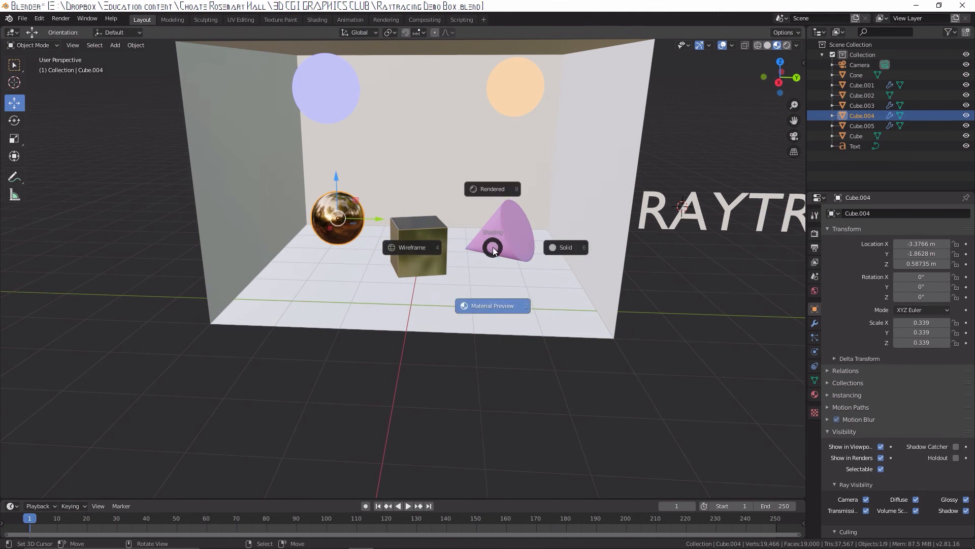
pyautogui.click(492, 173)
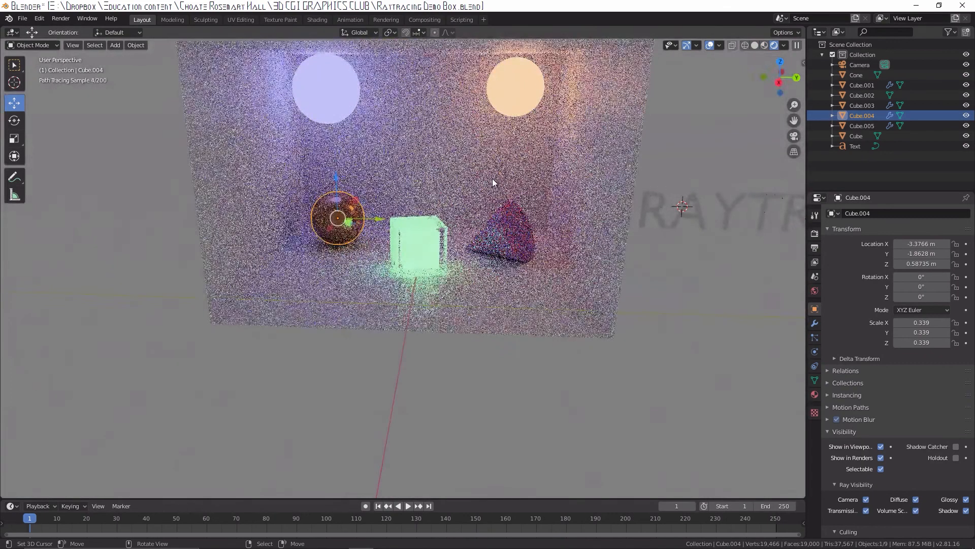
pyautogui.moveTo(491, 237); pyautogui.dragTo(431, 239, button='middle')
pyautogui.press('KP_0')
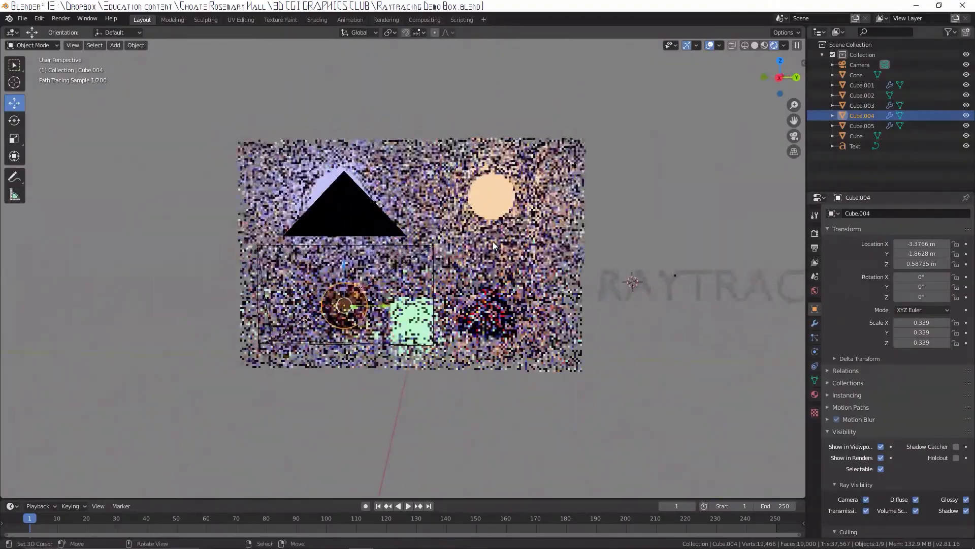
pyautogui.scroll(3, 490, 248)
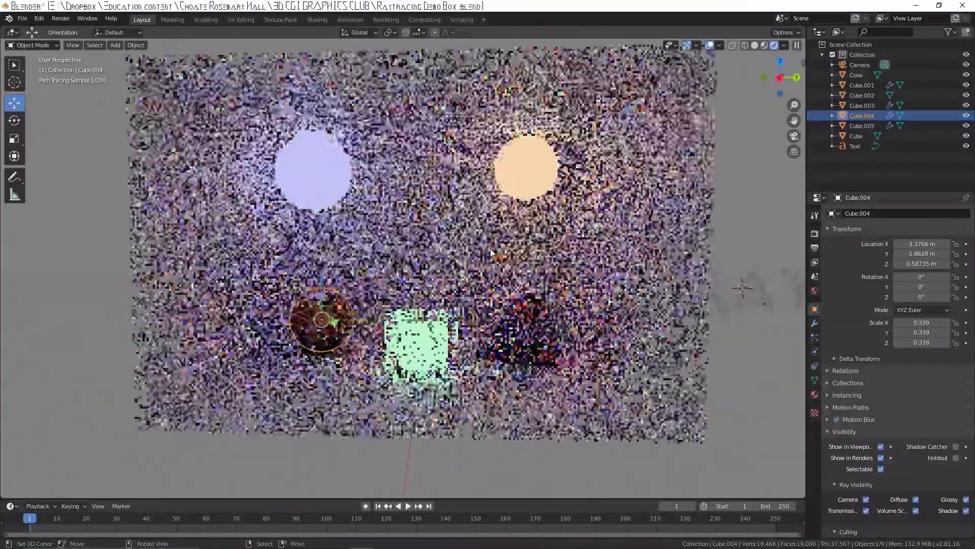
pyautogui.moveTo(490, 246); pyautogui.dragTo(482, 267, button='middle')
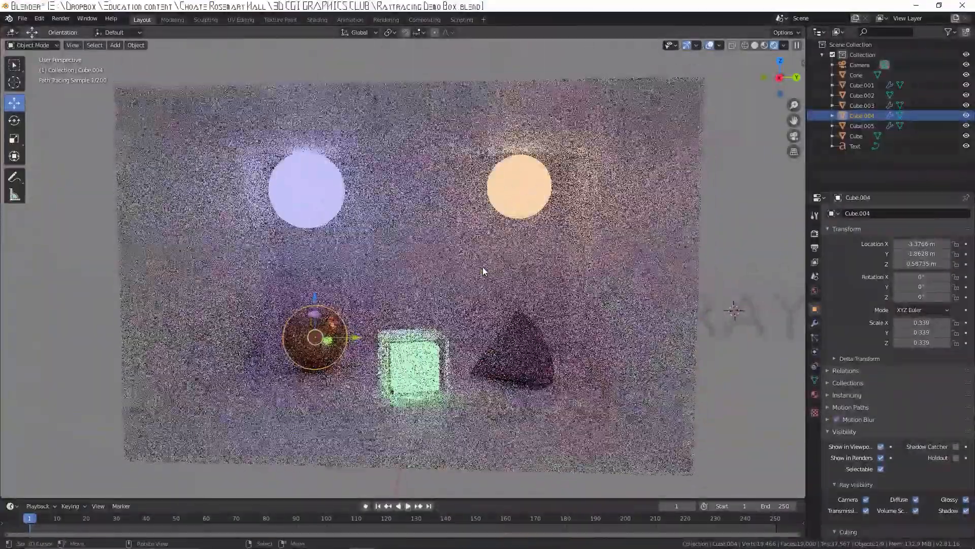
# Compare Material Preview and Rendered shading of the box, ending in Material Preview.
pyautogui.press('z')
pyautogui.click(486, 347)
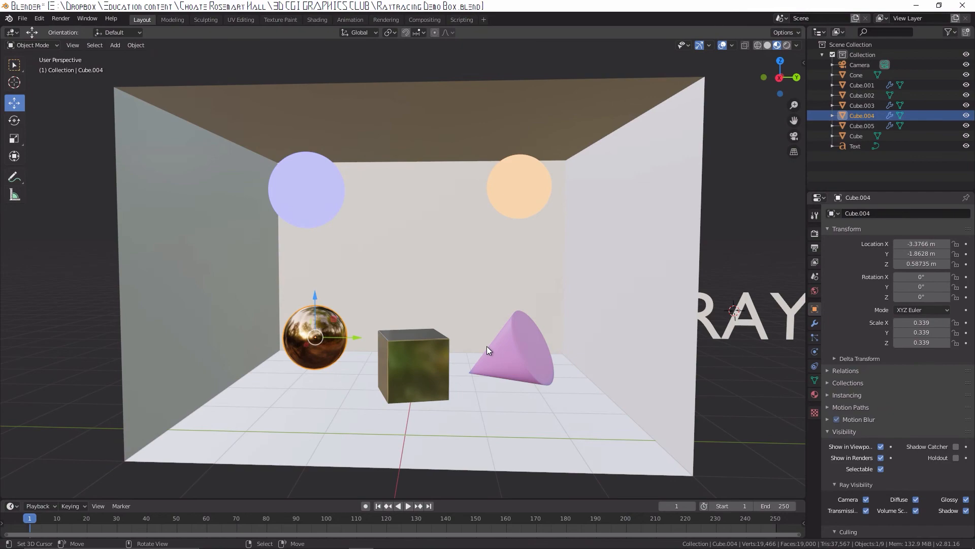
pyautogui.press('z')
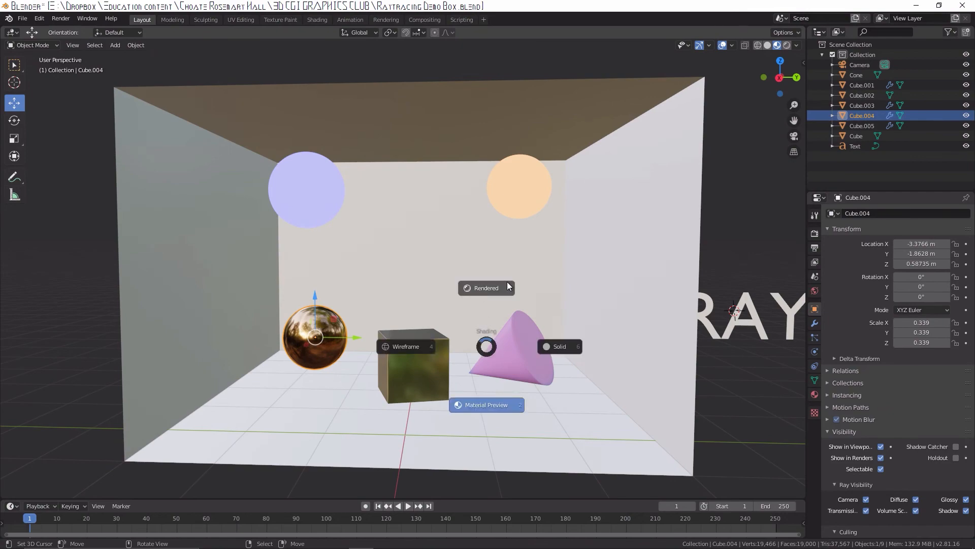
pyautogui.click(487, 283)
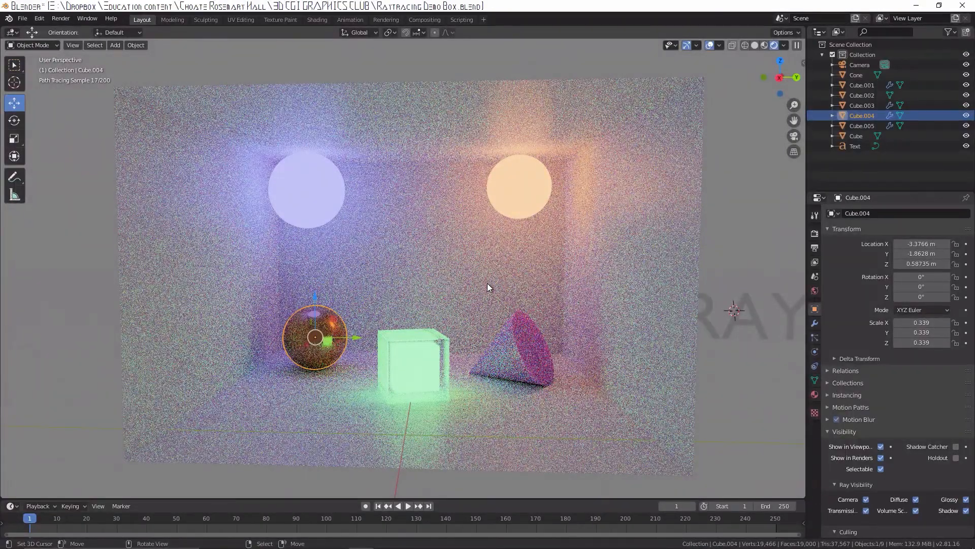
pyautogui.press('z')
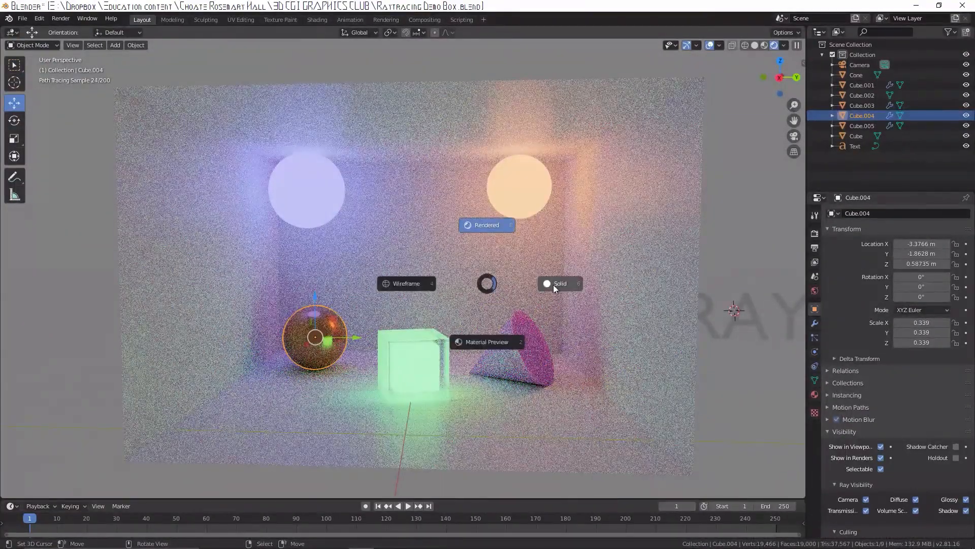
pyautogui.click(507, 339)
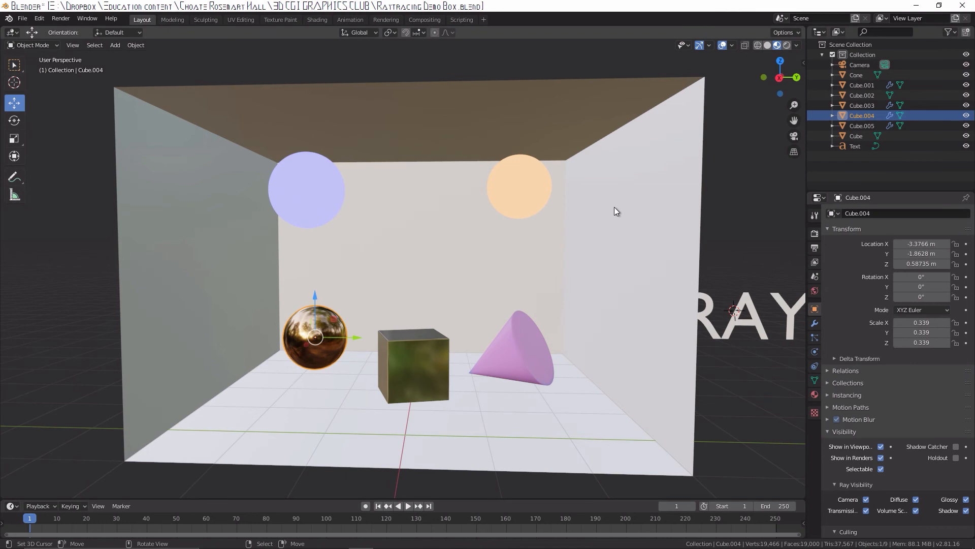
# Show the box in Rendered shading and examine it from both sides.
pyautogui.moveTo(615, 207); pyautogui.dragTo(552, 203, button='middle')
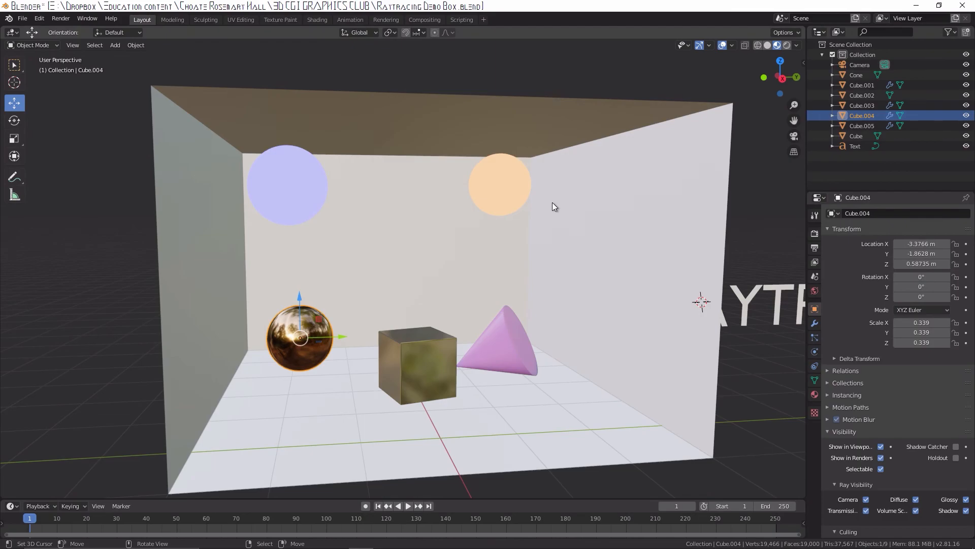
pyautogui.press('z')
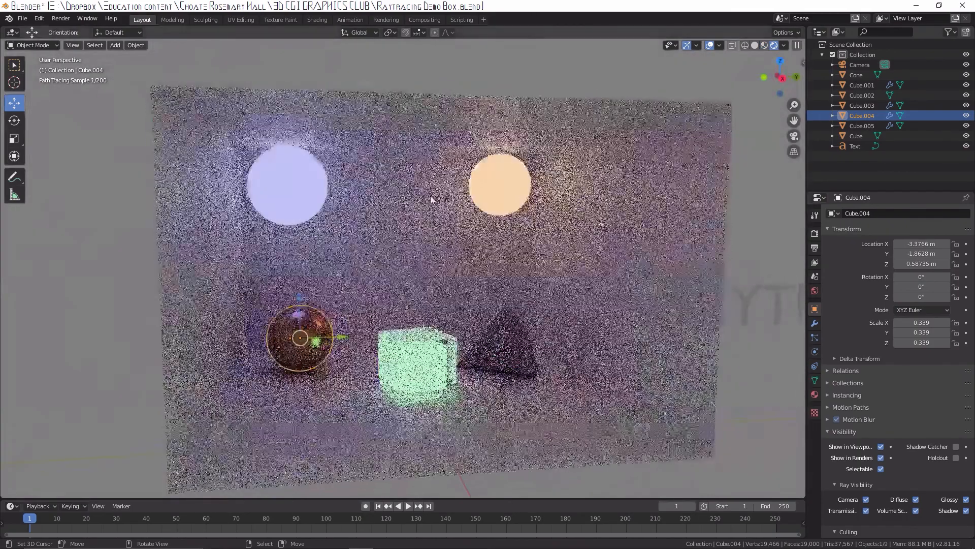
pyautogui.moveTo(431, 196); pyautogui.dragTo(399, 207, button='middle')
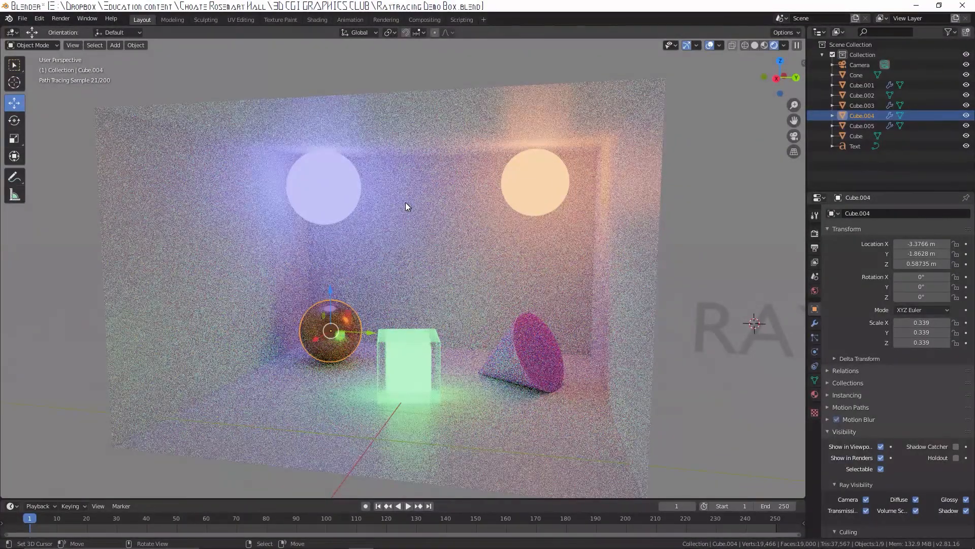
# Show the whole scene in Solid shading and return the viewport to Material Preview.
pyautogui.press('z')
pyautogui.click(582, 105)
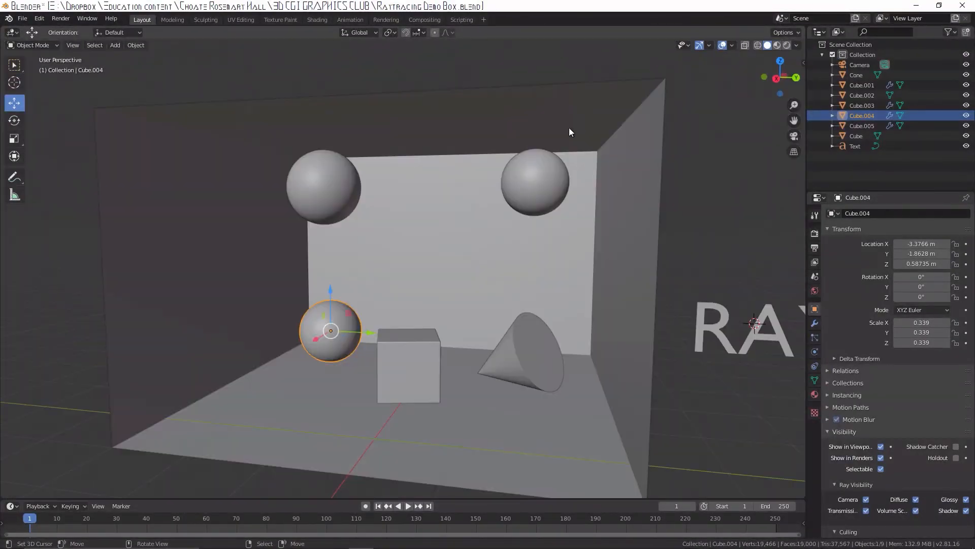
pyautogui.scroll(-5, 565, 137)
pyautogui.scroll(3, 547, 172)
pyautogui.press('z')
pyautogui.click(530, 324)
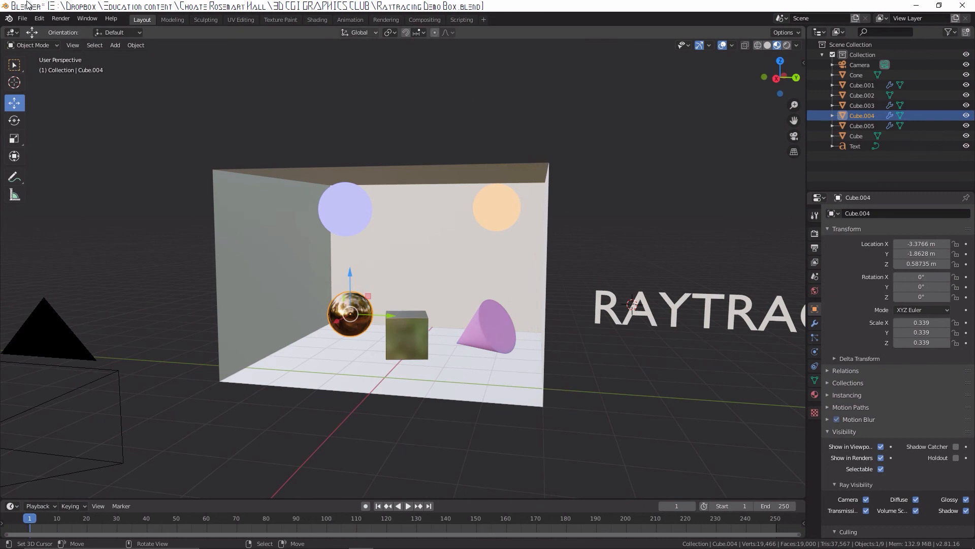
# Check the OpenCL render device option for Cycles in the system preferences, switch back to CUDA and close the preferences.
pyautogui.click(39, 18)
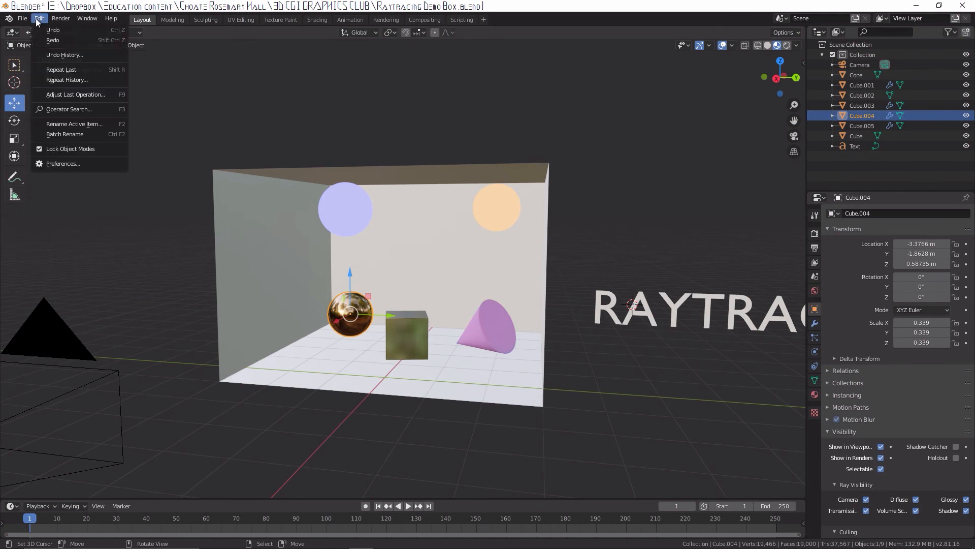
pyautogui.click(69, 164)
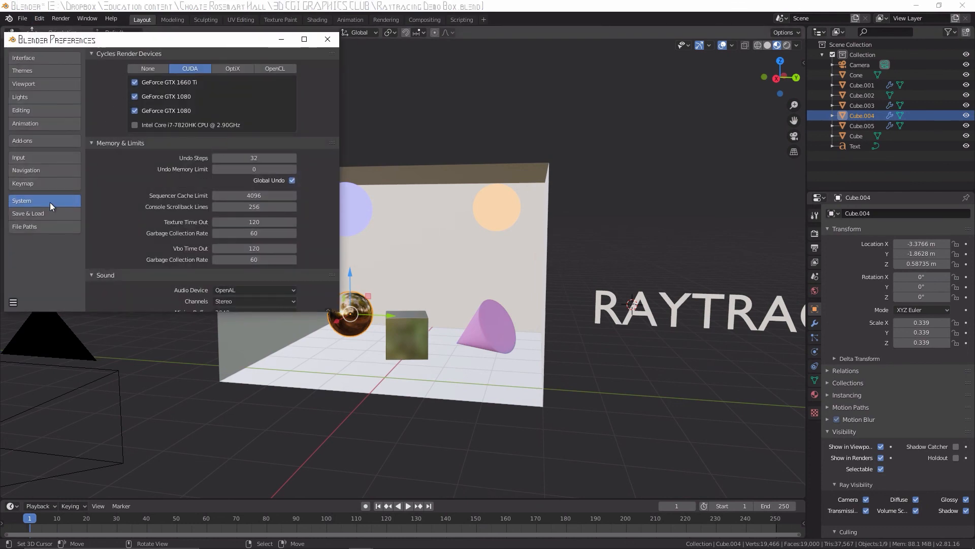
pyautogui.click(143, 85)
pyautogui.click(144, 97)
pyautogui.click(286, 67)
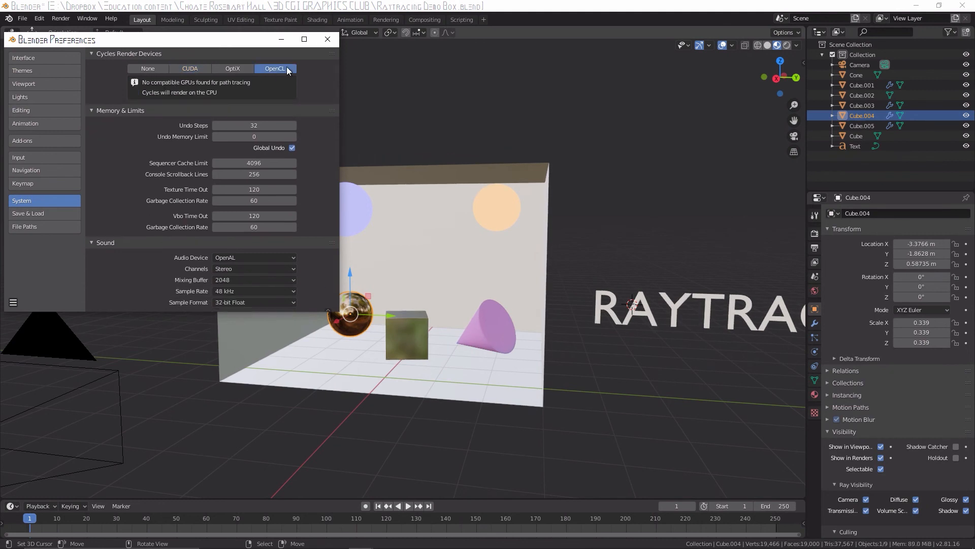
pyautogui.click(194, 68)
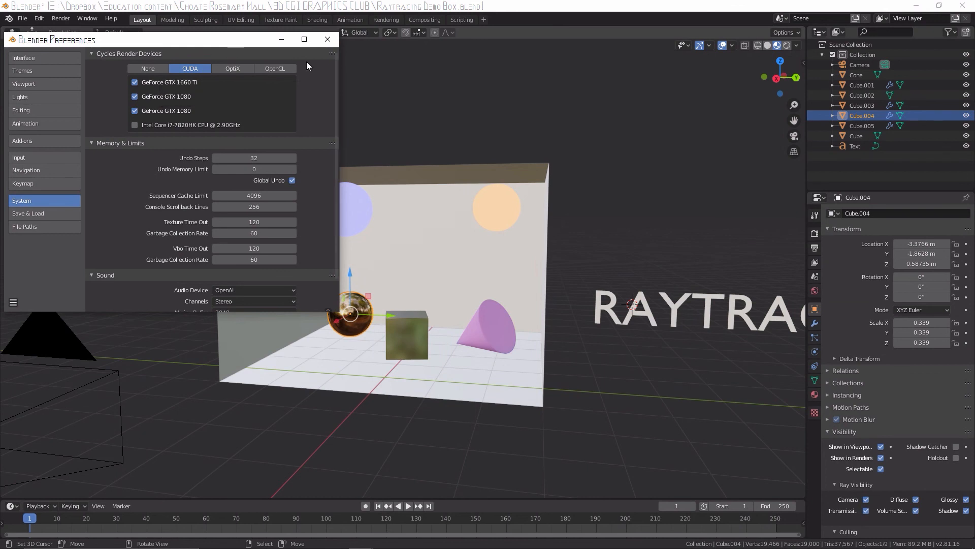
pyautogui.click(327, 39)
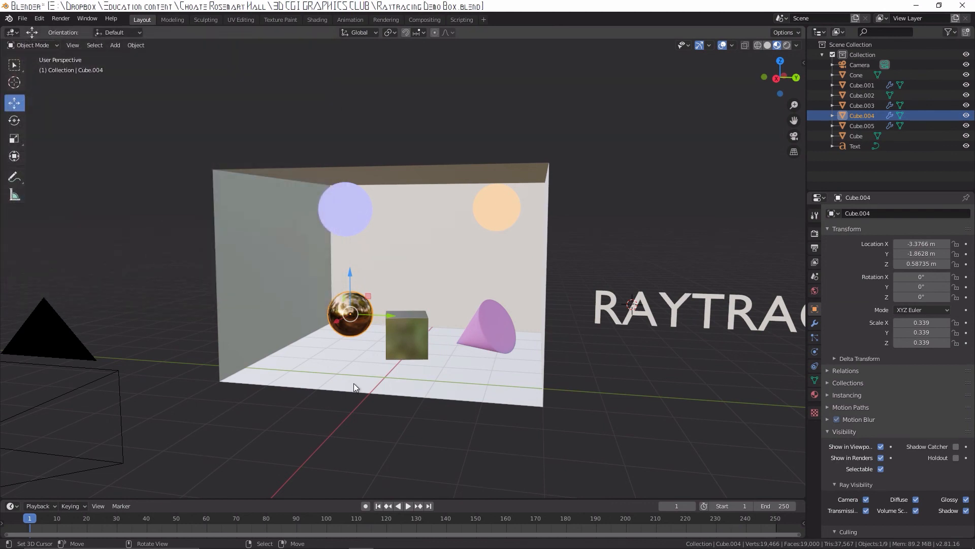
# Show the whole scene from outside the box and select the camera in front of it.
pyautogui.moveTo(391, 154); pyautogui.dragTo(429, 201, button='middle')
pyautogui.scroll(-4, 458, 276)
pyautogui.scroll(6, 458, 275)
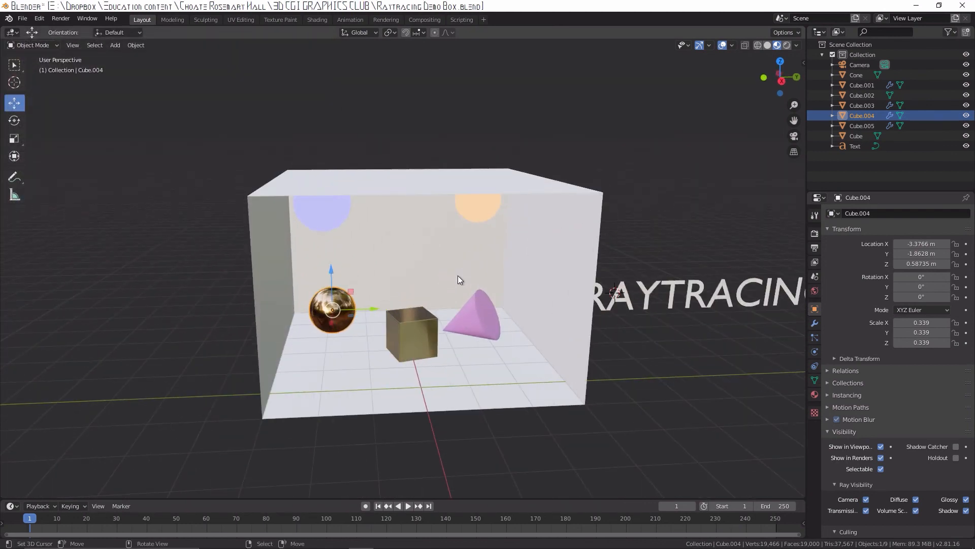
pyautogui.scroll(-3, 458, 275)
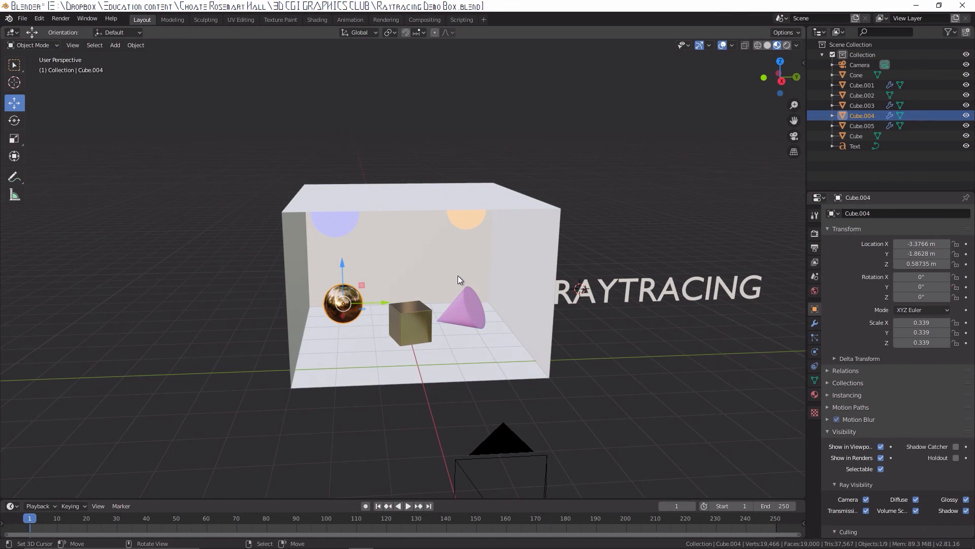
pyautogui.scroll(-4, 480, 284)
pyautogui.moveTo(480, 285); pyautogui.dragTo(458, 283, button='middle')
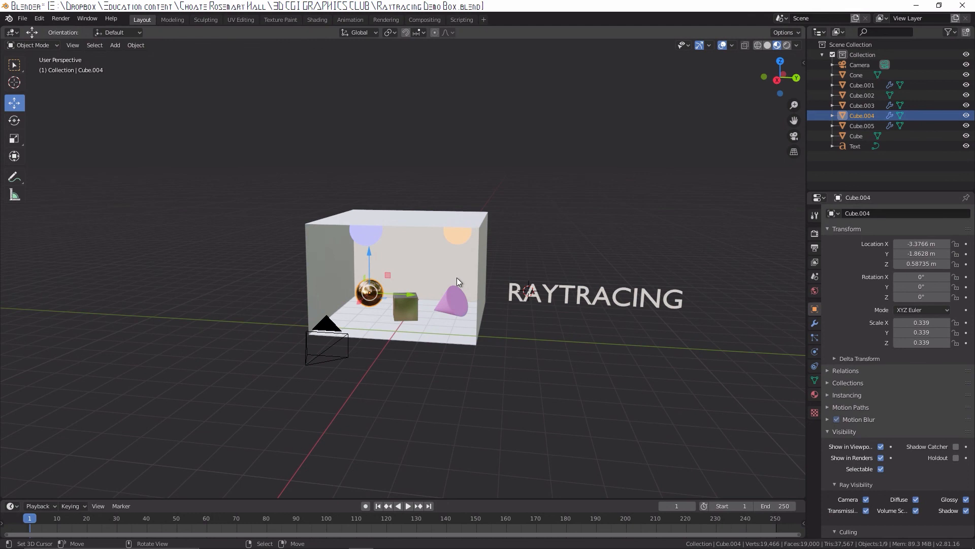
pyautogui.moveTo(336, 343); pyautogui.dragTo(489, 323, button='middle')
pyautogui.click(528, 343)
pyautogui.click(592, 314)
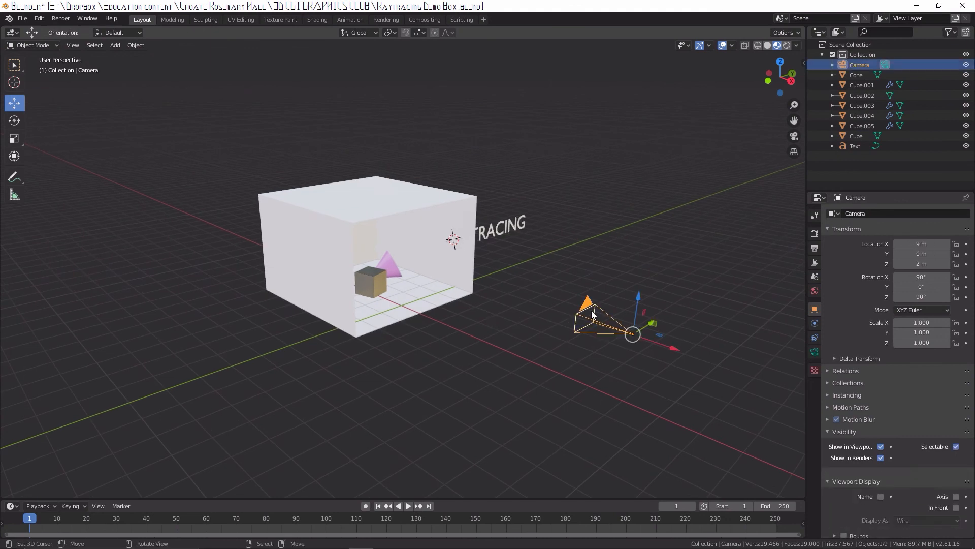
# Try moving the camera about 1.08 m along Y and undo the move.
pyautogui.moveTo(586, 362); pyautogui.dragTo(510, 338, button='middle')
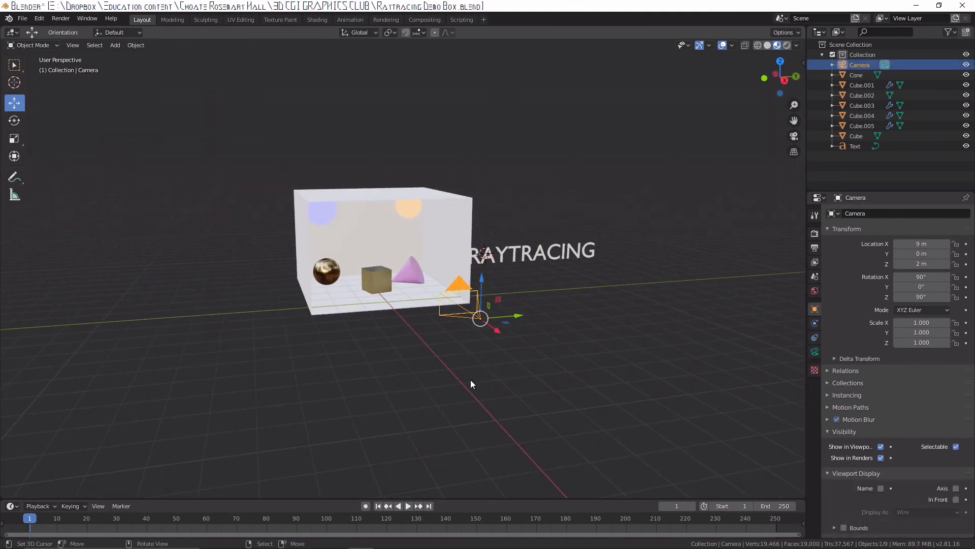
pyautogui.press('g')
pyautogui.click(520, 377)
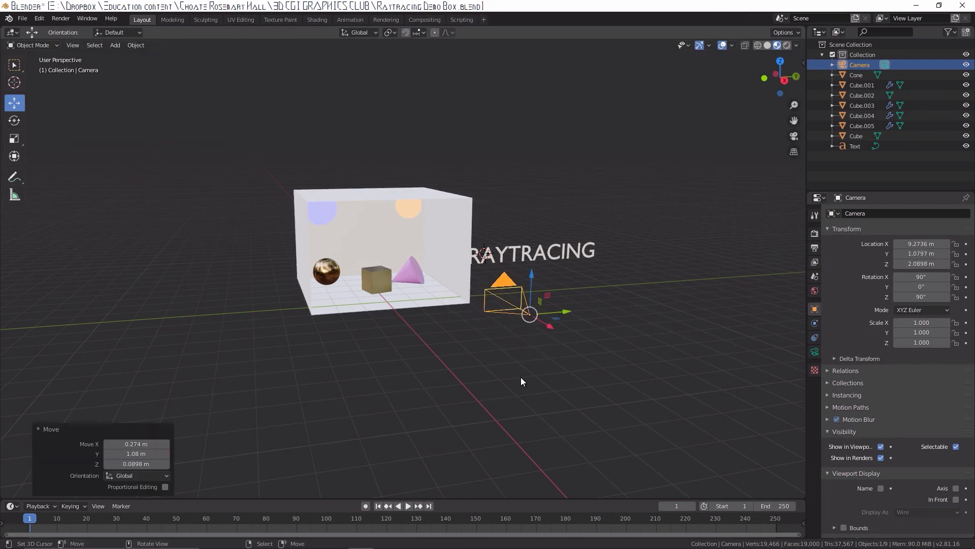
pyautogui.hotkey('ctrl', 'z')
# Examine the camera's position and aim relative to the open box from several angles, keeping the camera selected.
pyautogui.moveTo(364, 324); pyautogui.dragTo(325, 316, button='middle')
pyautogui.scroll(4, 401, 316)
pyautogui.moveTo(403, 316); pyautogui.dragTo(373, 305, button='middle')
pyautogui.scroll(-1, 356, 266)
pyautogui.scroll(-3, 139, 283)
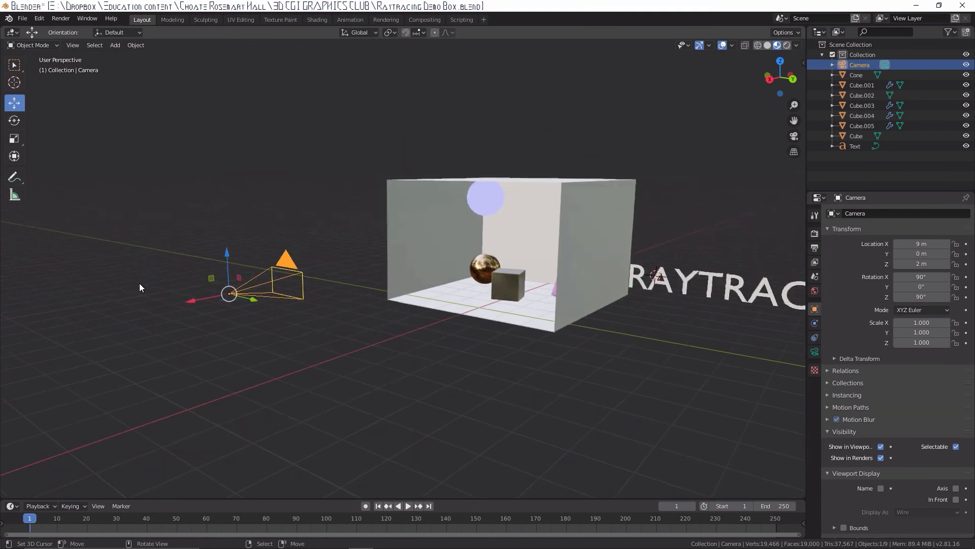
pyautogui.moveTo(210, 276); pyautogui.dragTo(227, 275, button='middle')
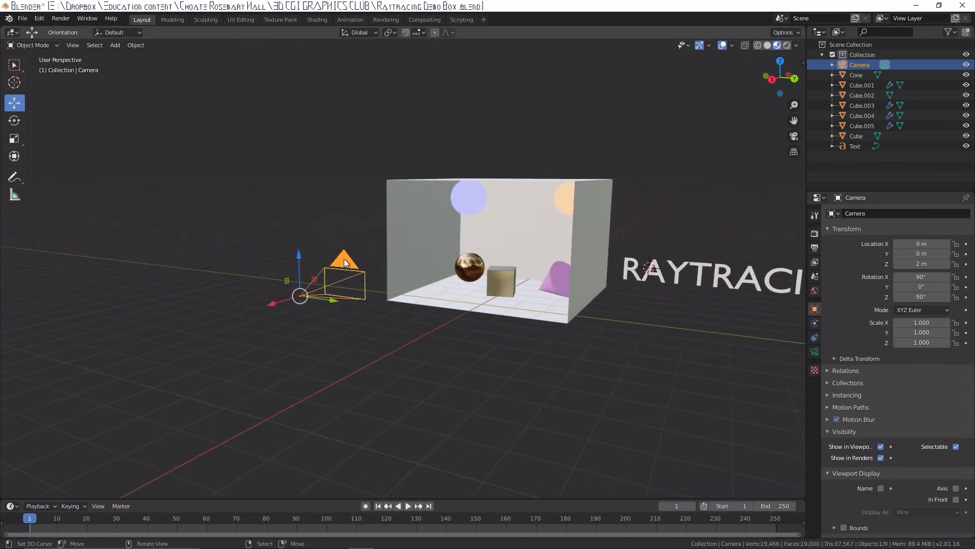
pyautogui.click(339, 324)
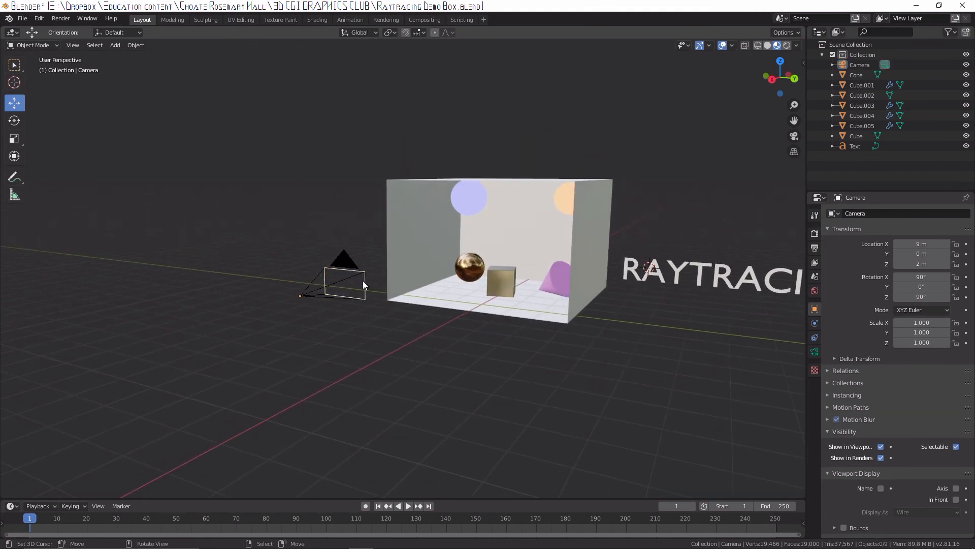
pyautogui.moveTo(336, 279); pyautogui.dragTo(312, 279, button='middle')
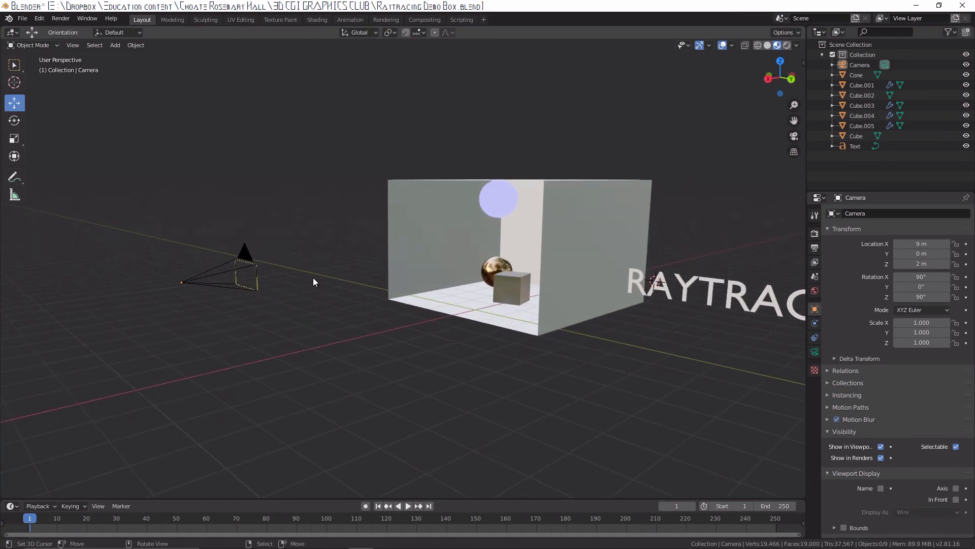
pyautogui.click(245, 261)
pyautogui.moveTo(245, 261); pyautogui.dragTo(270, 292, button='middle')
pyautogui.moveTo(250, 373); pyautogui.dragTo(265, 377)
pyautogui.rightClick(264, 377)
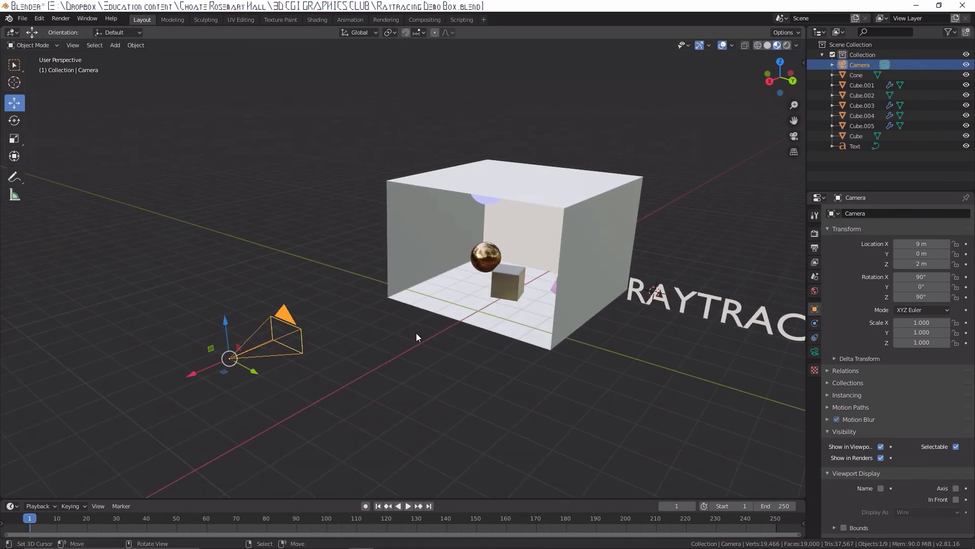
pyautogui.moveTo(491, 253)
pyautogui.mouseDown(button='middle')
pyautogui.moveTo(501, 253)
pyautogui.moveTo(501, 234)
pyautogui.moveTo(496, 250)
pyautogui.mouseUp(button='middle')
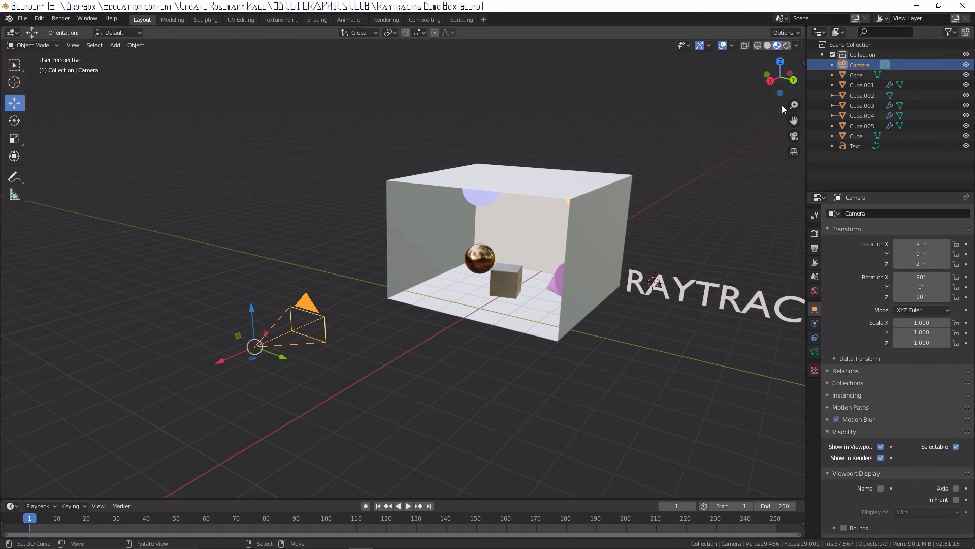
# Look through the camera and preview the framed box in Rendered shading, ending in Material Preview.
pyautogui.click(794, 137)
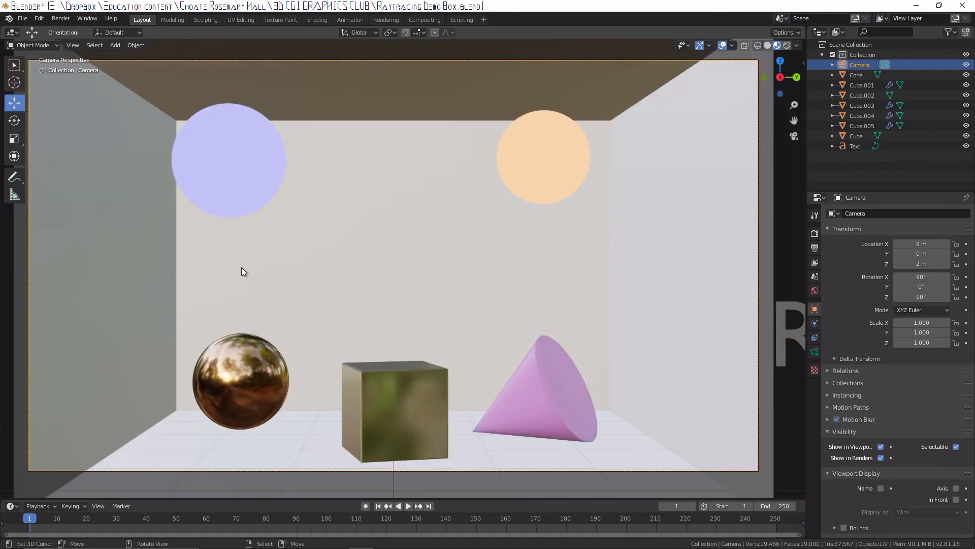
pyautogui.scroll(-2, 249, 270)
pyautogui.scroll(1, 277, 272)
pyautogui.press('z')
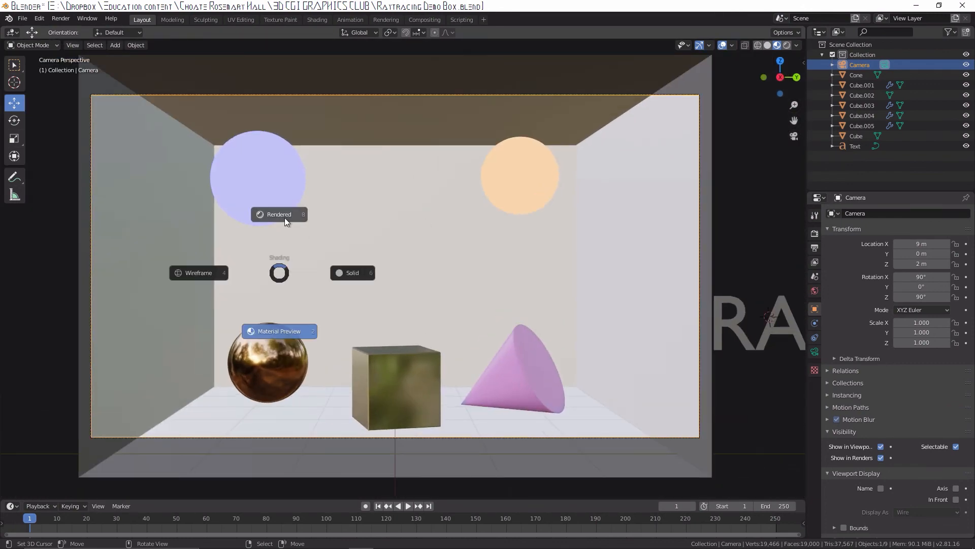
pyautogui.click(286, 205)
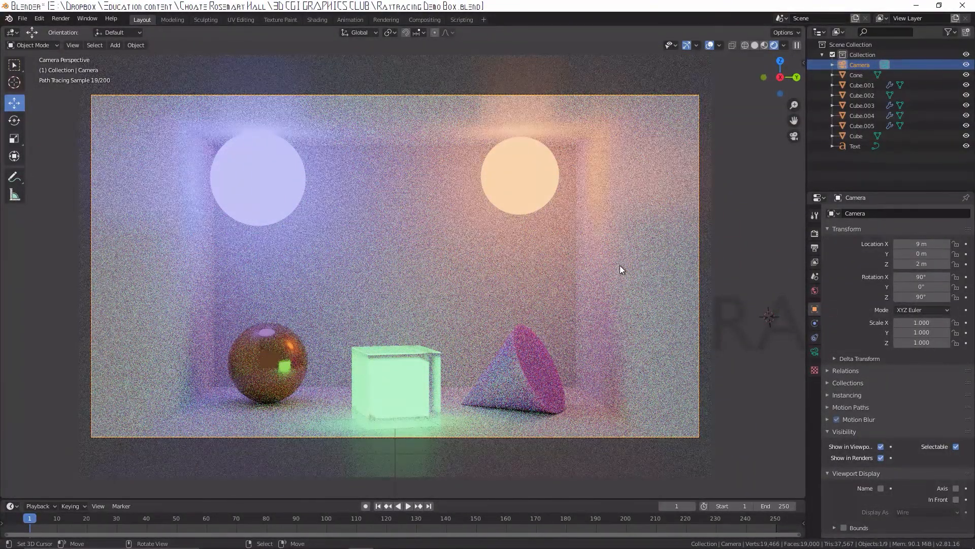
pyautogui.press('z')
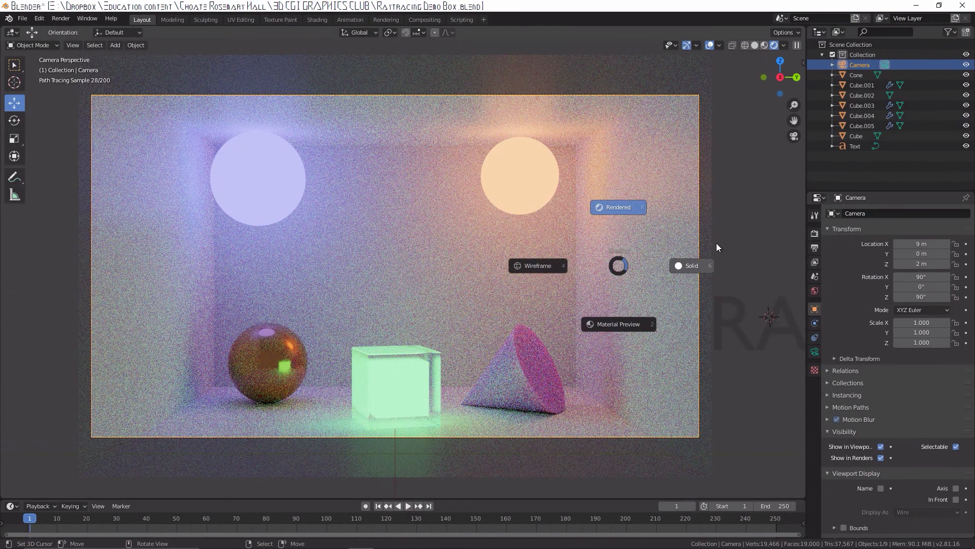
pyautogui.click(614, 319)
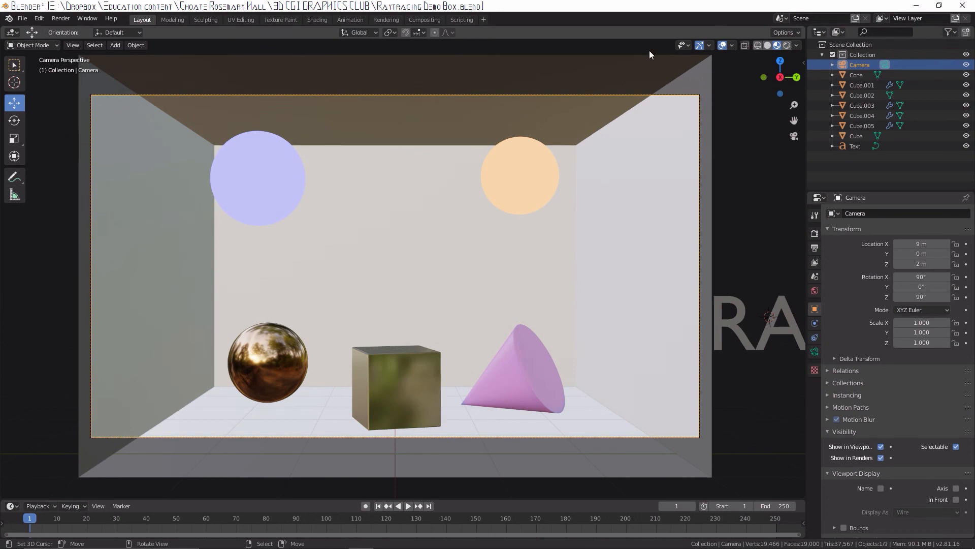
# Switch out of the camera view and back, and try moving the camera while looking through it.
pyautogui.click(793, 137)
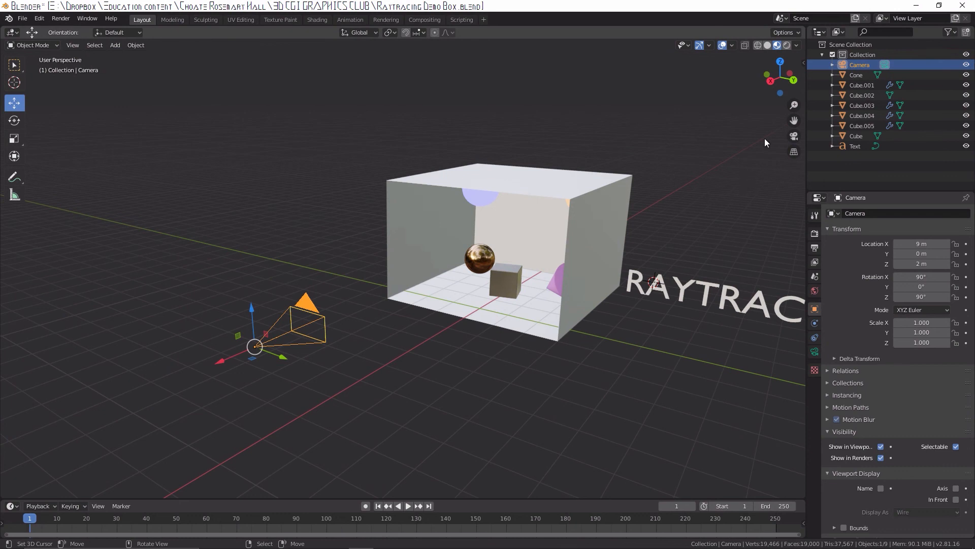
pyautogui.click(795, 136)
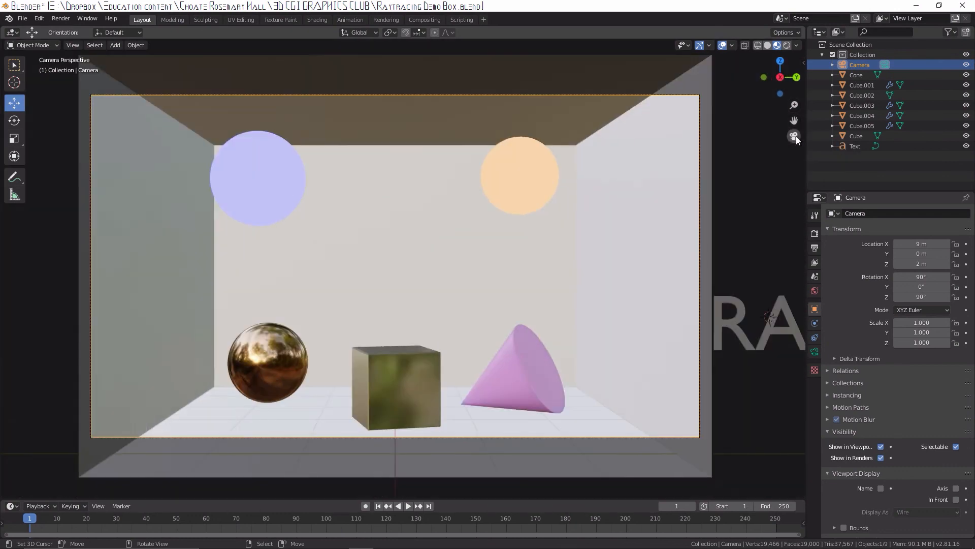
pyautogui.scroll(-1, 315, 246)
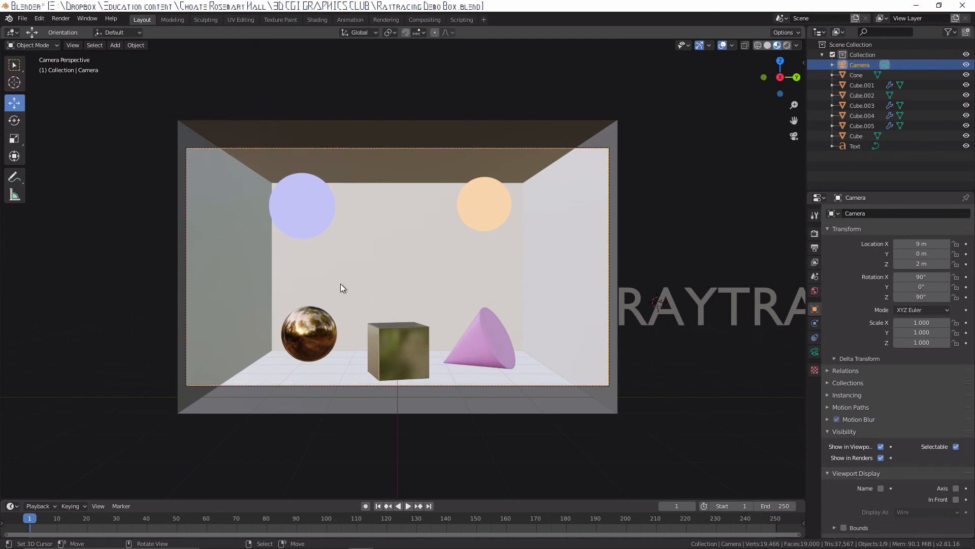
pyautogui.press('g')
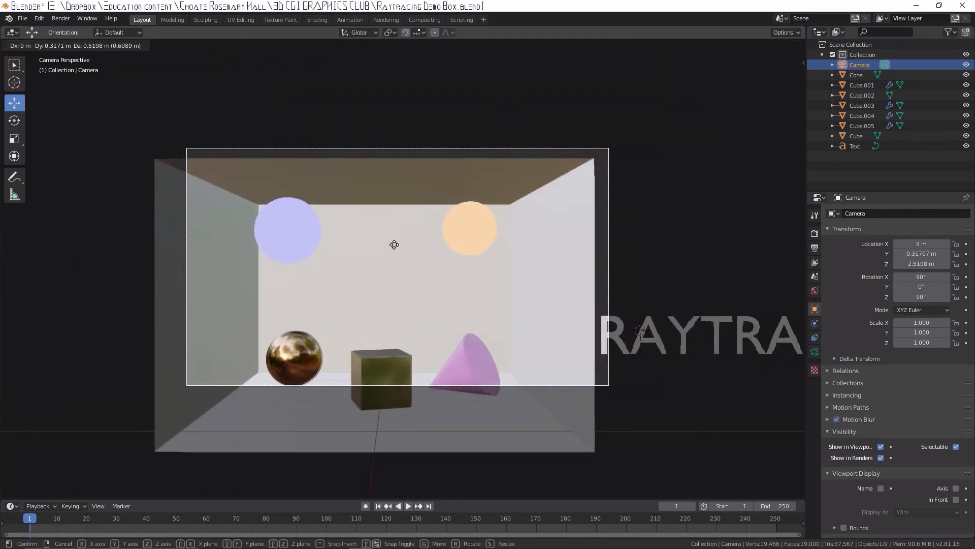
pyautogui.press('Escape')
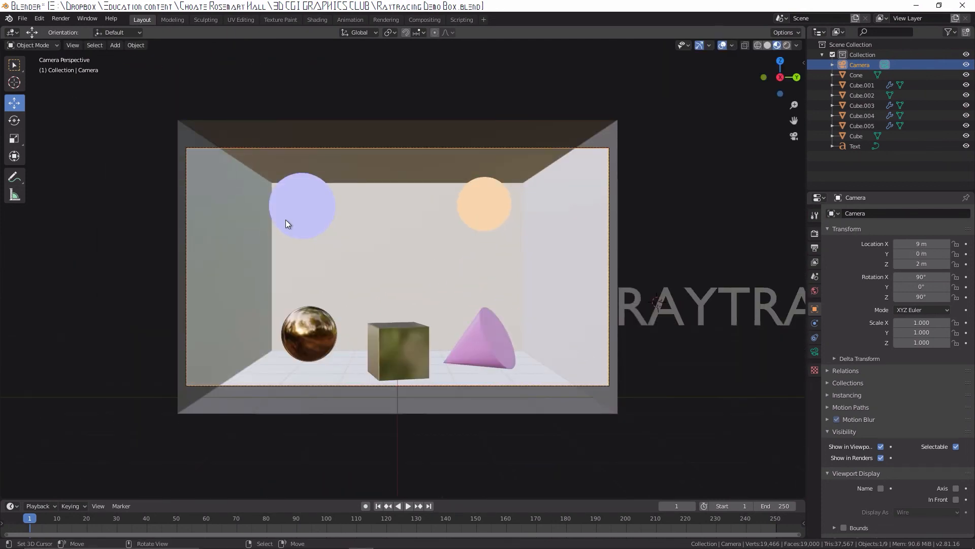
# Leave the camera view and select the blue light sphere inside the box.
pyautogui.scroll(-2, 374, 247)
pyautogui.scroll(4, 374, 247)
pyautogui.scroll(-3, 374, 248)
pyautogui.moveTo(422, 269); pyautogui.dragTo(322, 267, button='middle')
pyautogui.scroll(-6, 321, 267)
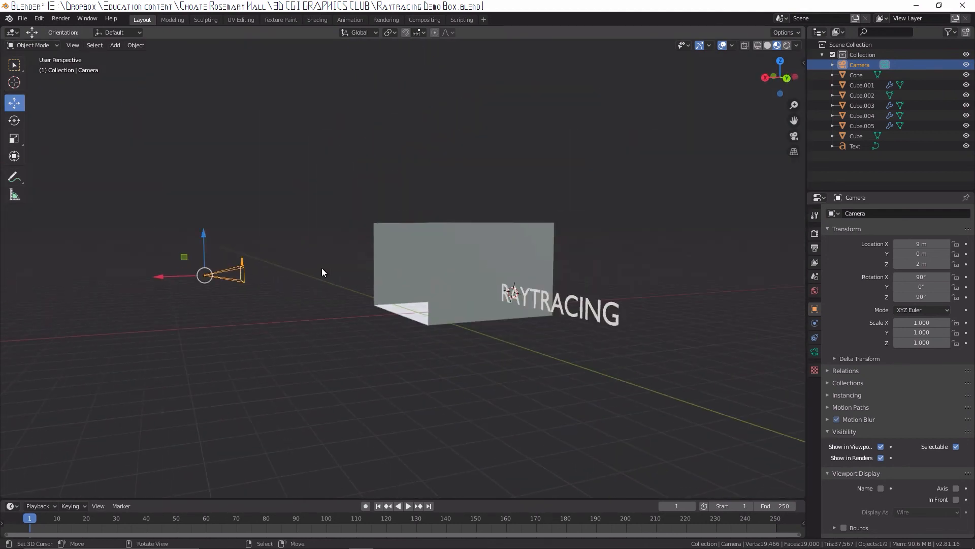
pyautogui.scroll(4, 361, 225)
pyautogui.keyDown('shift'); pyautogui.moveTo(431, 264); pyautogui.dragTo(516, 335, button='middle'); pyautogui.keyUp('shift')
pyautogui.scroll(3, 516, 334)
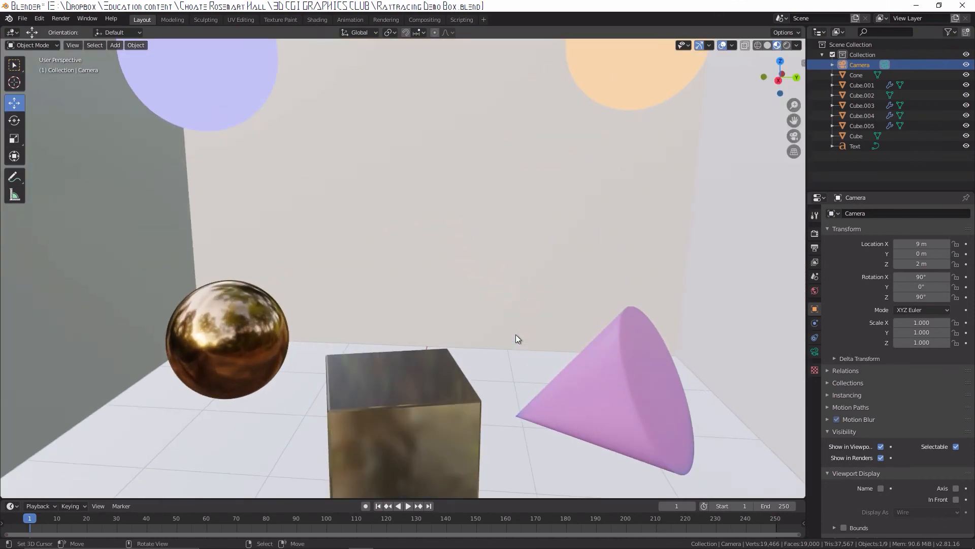
pyautogui.scroll(-3, 516, 335)
pyautogui.click(325, 292)
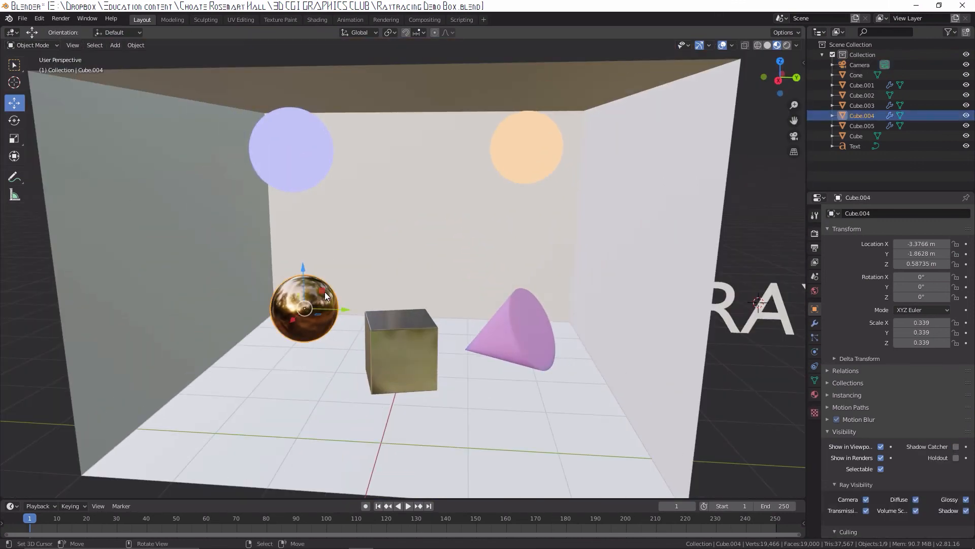
pyautogui.click(303, 125)
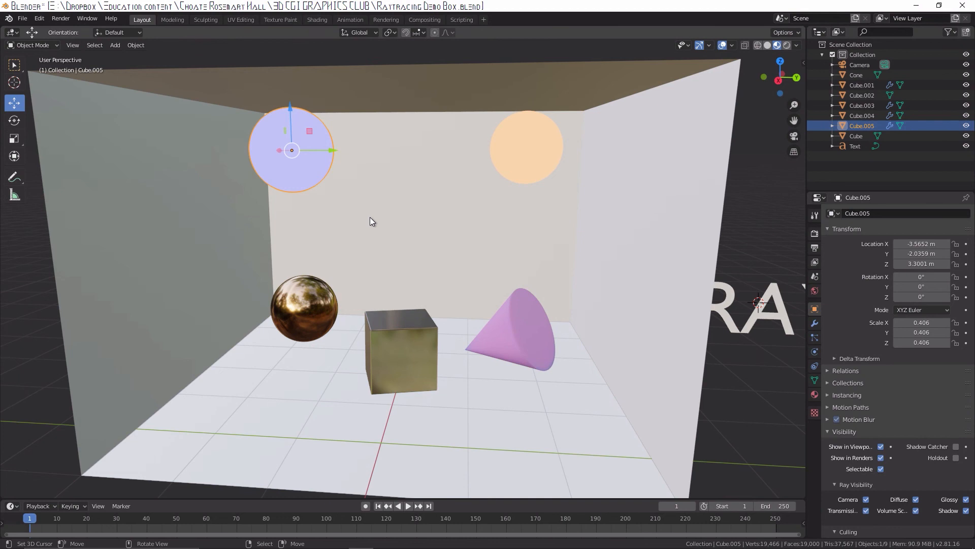
# Show the blue light sphere up close in Rendered shading.
pyautogui.scroll(4, 370, 217)
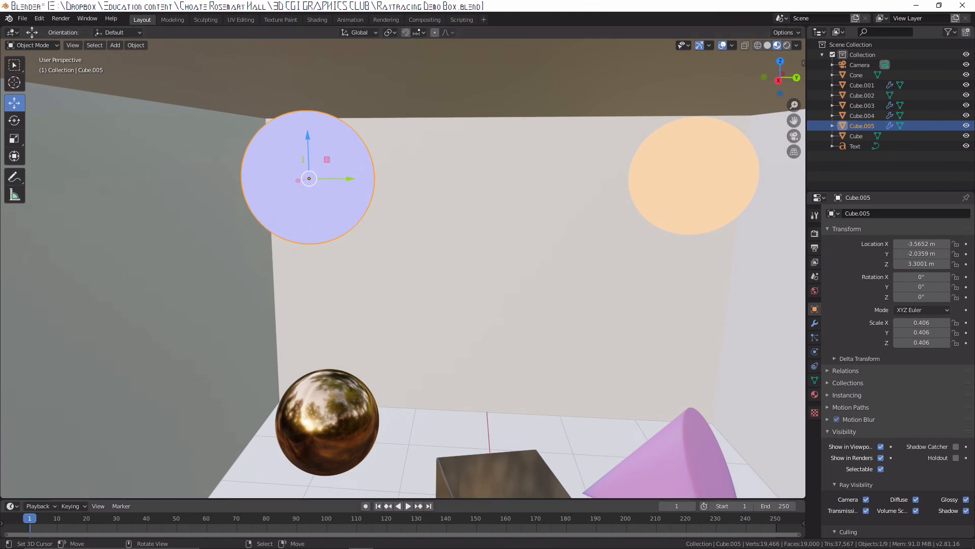
pyautogui.moveTo(411, 547)
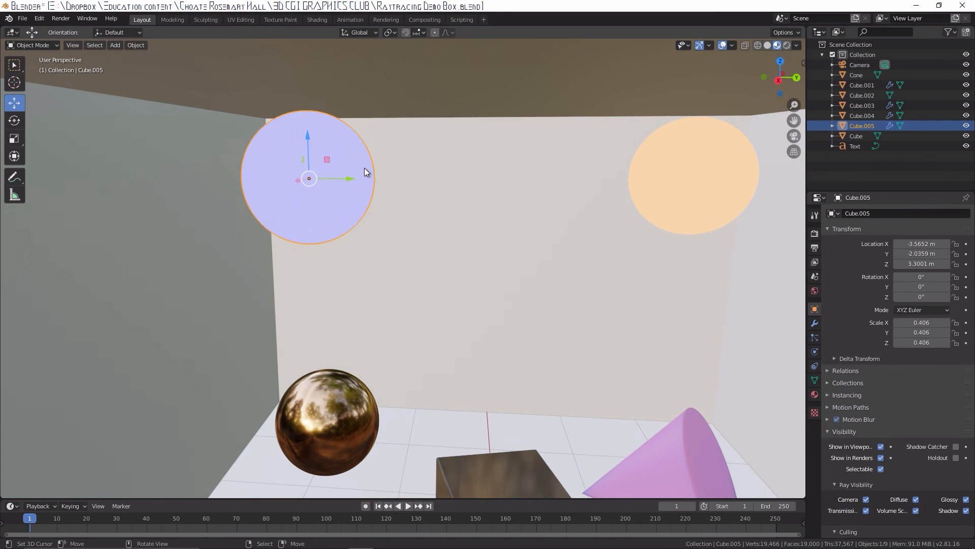
pyautogui.press('z')
pyautogui.click(324, 163)
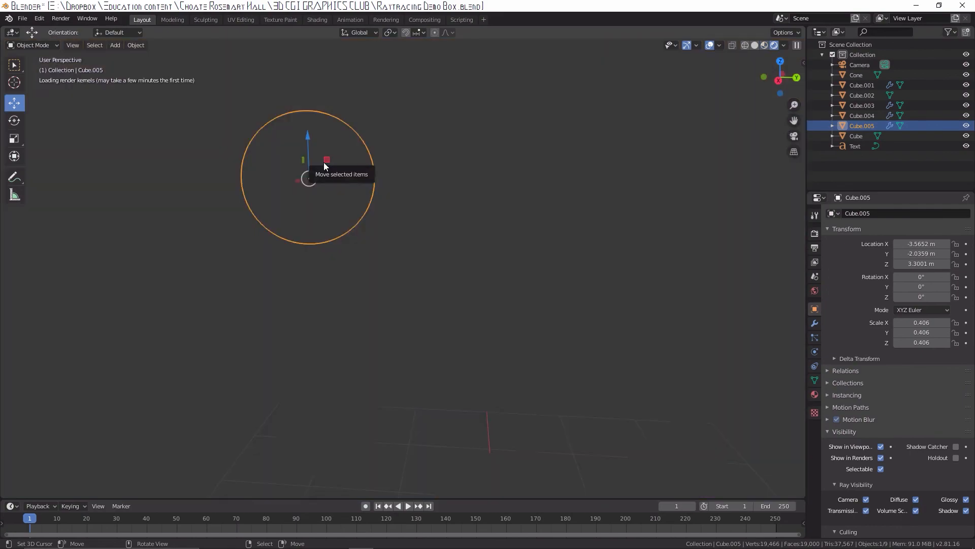
pyautogui.moveTo(335, 172); pyautogui.dragTo(328, 154, button='middle')
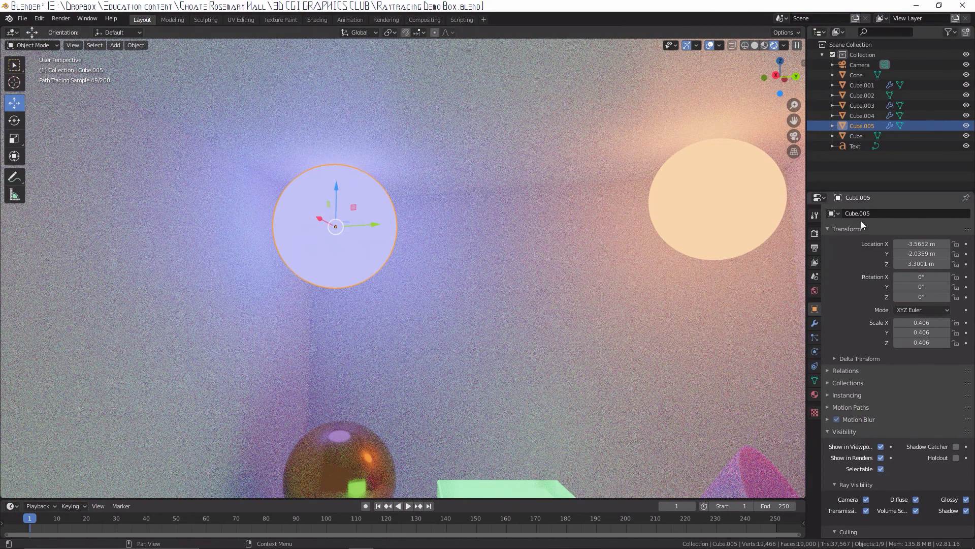
# Select the orange light sphere, reselect the blue one, and view it in Solid and Material Preview shading.
pyautogui.click(739, 191)
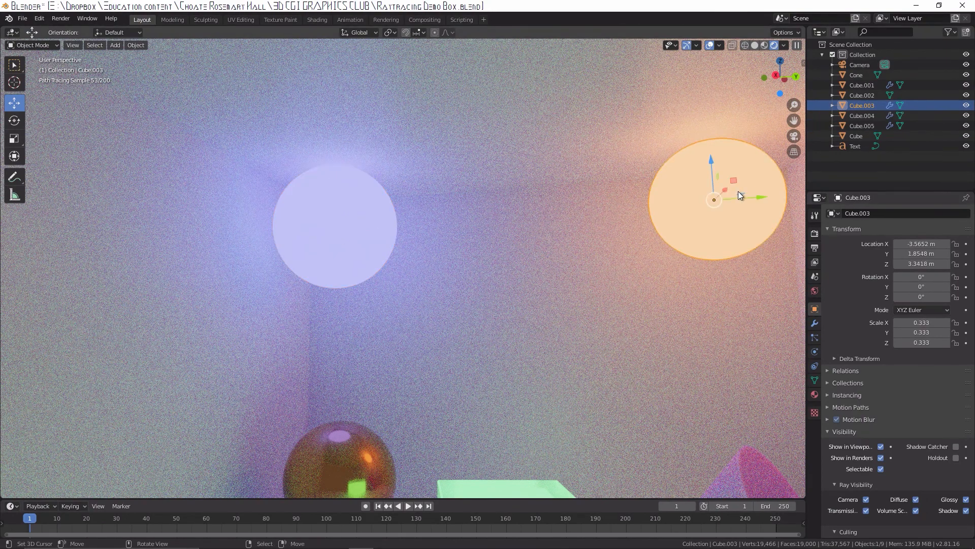
pyautogui.click(366, 194)
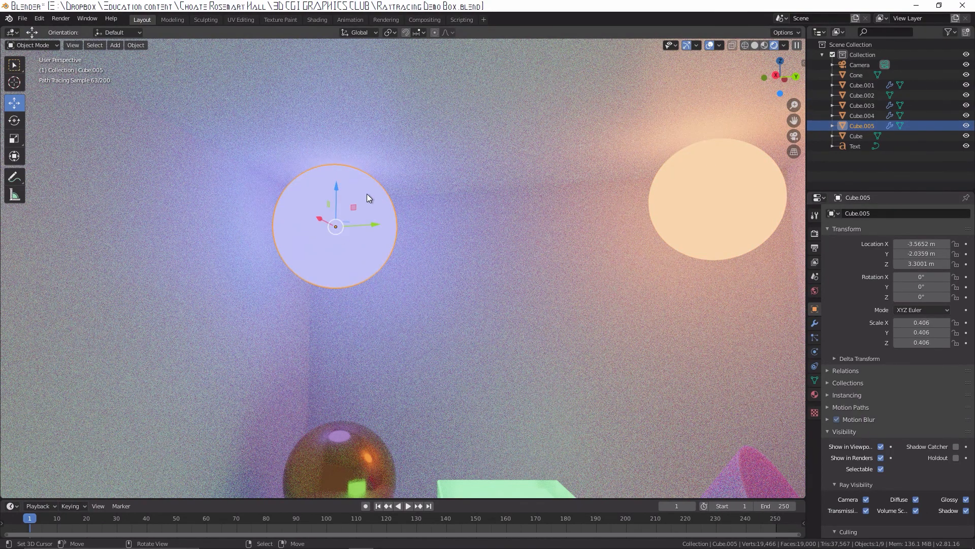
pyautogui.press('z')
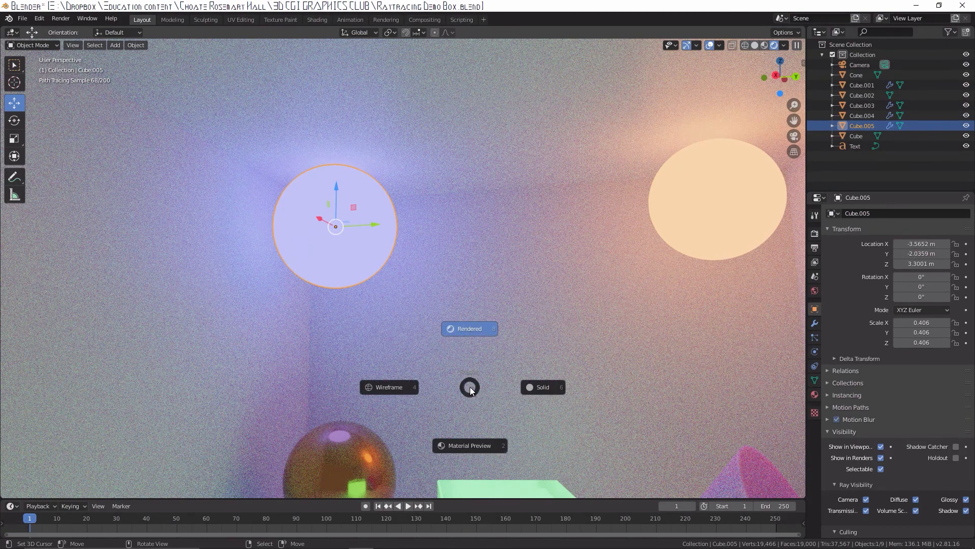
pyautogui.click(532, 385)
pyautogui.press('z')
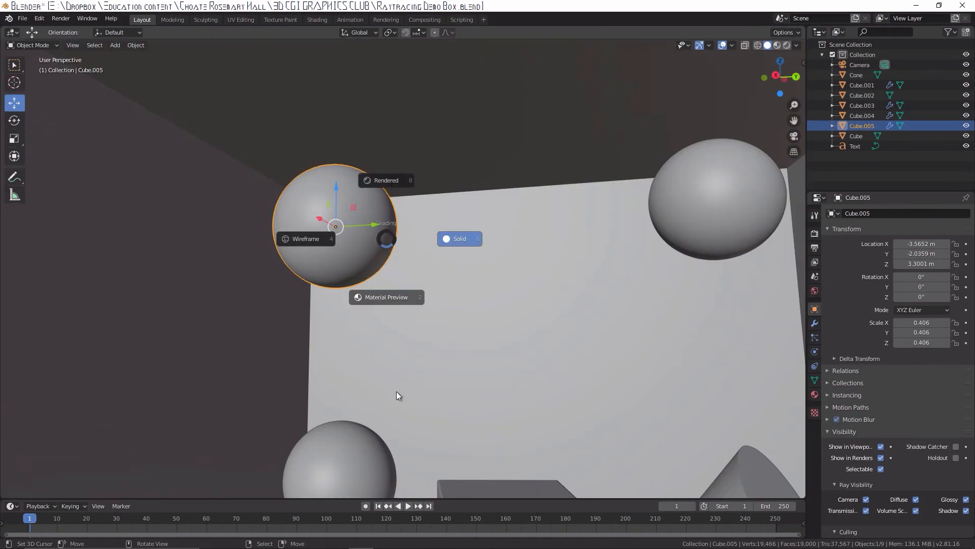
pyautogui.click(399, 404)
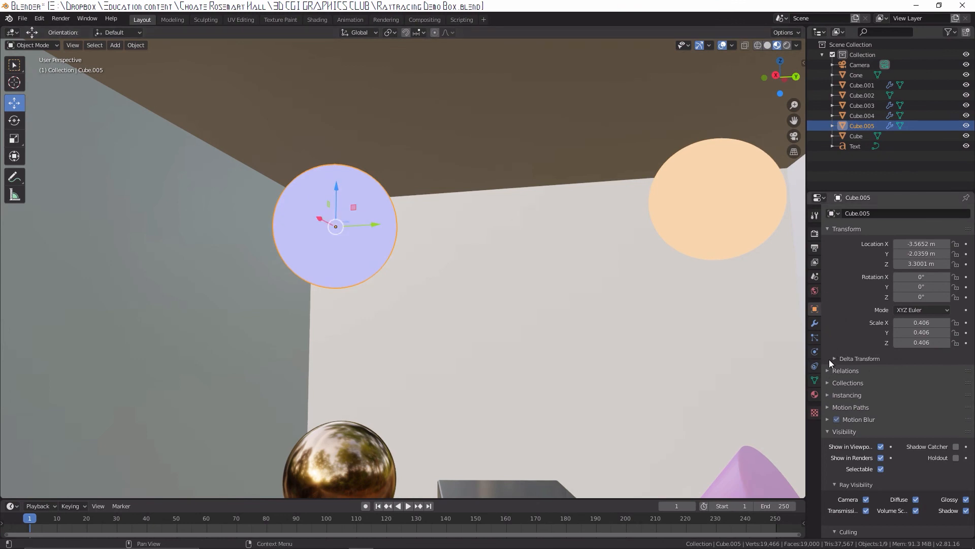
# Show the blue light sphere's material preview and change its emission color to a pinkish red.
pyautogui.click(814, 395)
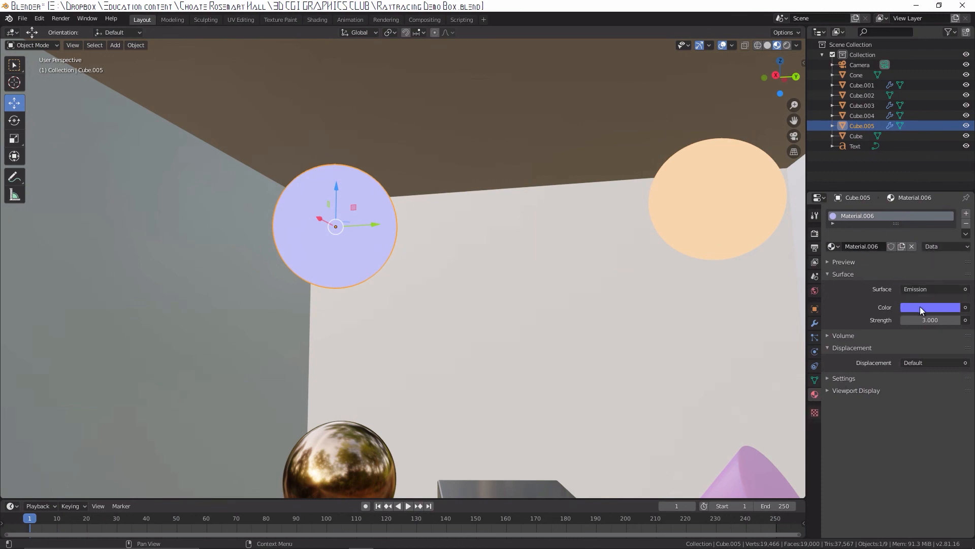
pyautogui.click(834, 261)
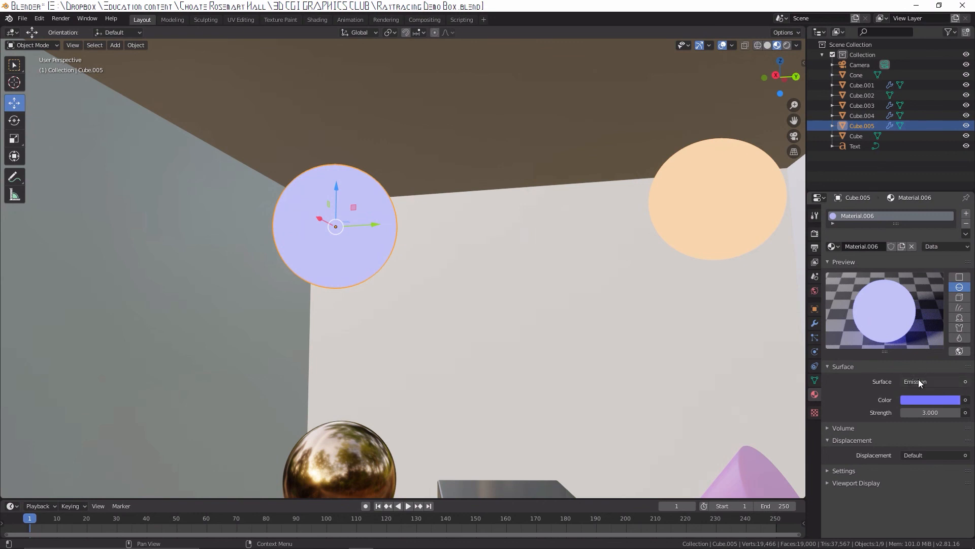
pyautogui.click(926, 401)
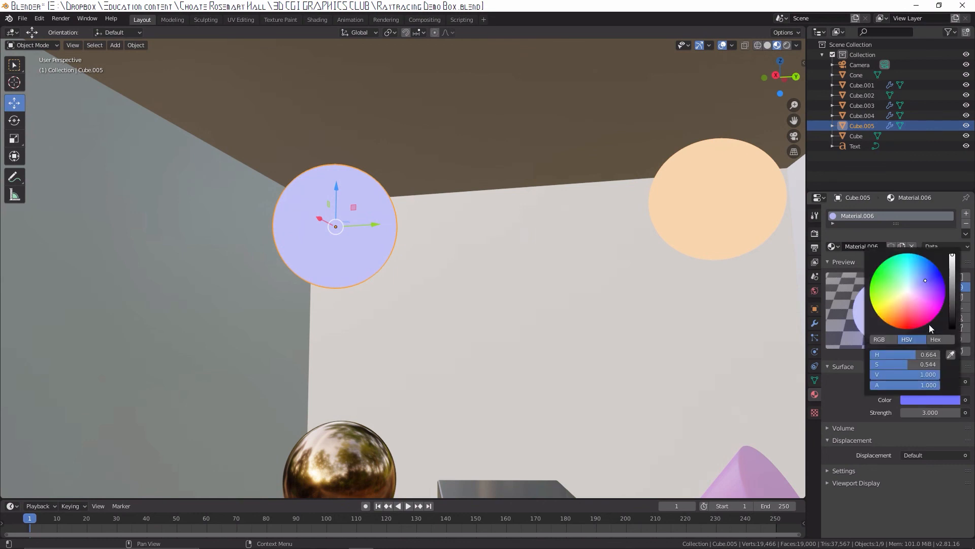
pyautogui.click(918, 315)
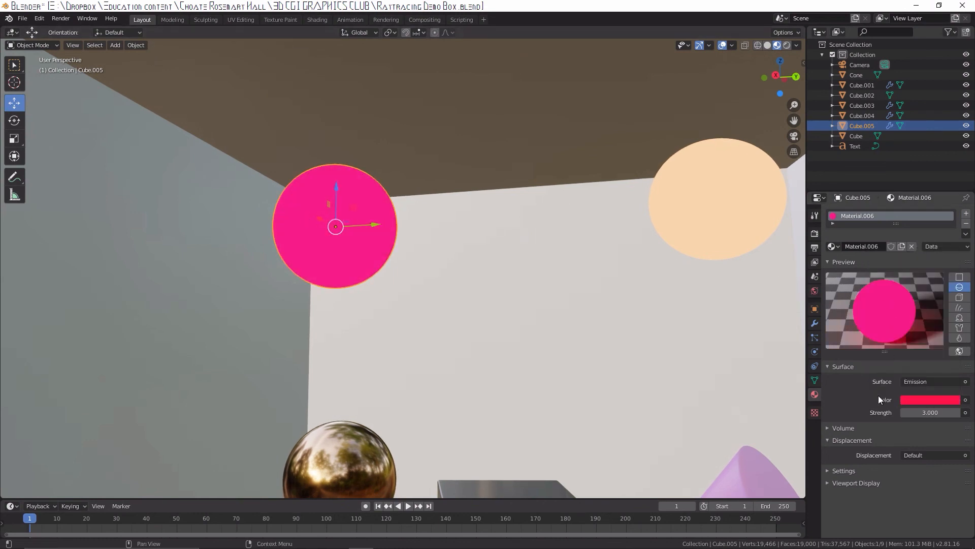
# Display the recolored light sphere in Rendered shading and set its emission strength to 10.
pyautogui.press('z')
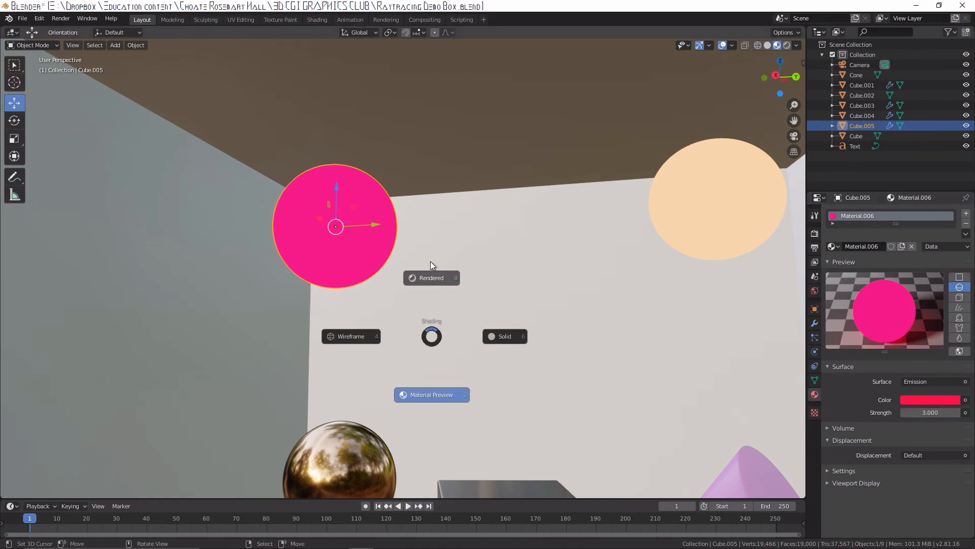
pyautogui.click(432, 257)
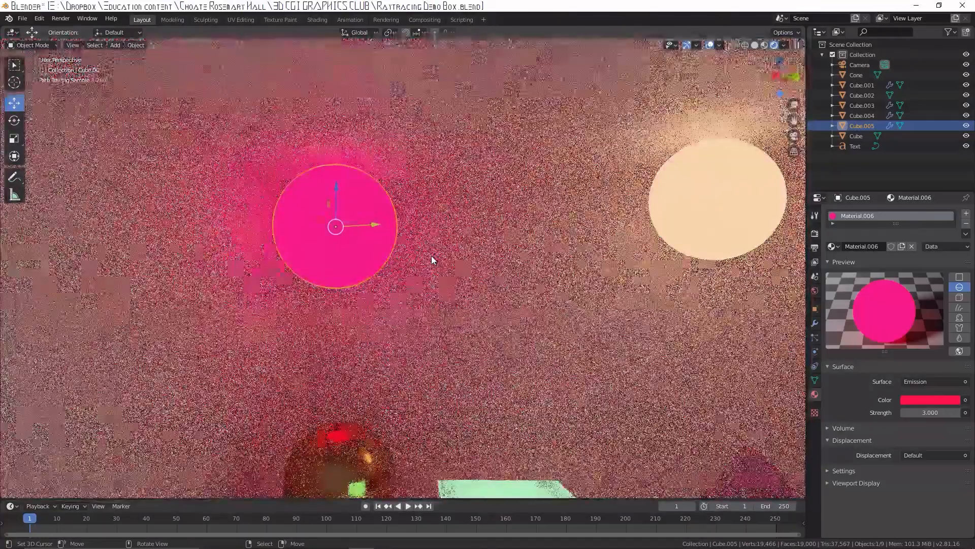
pyautogui.click(926, 412)
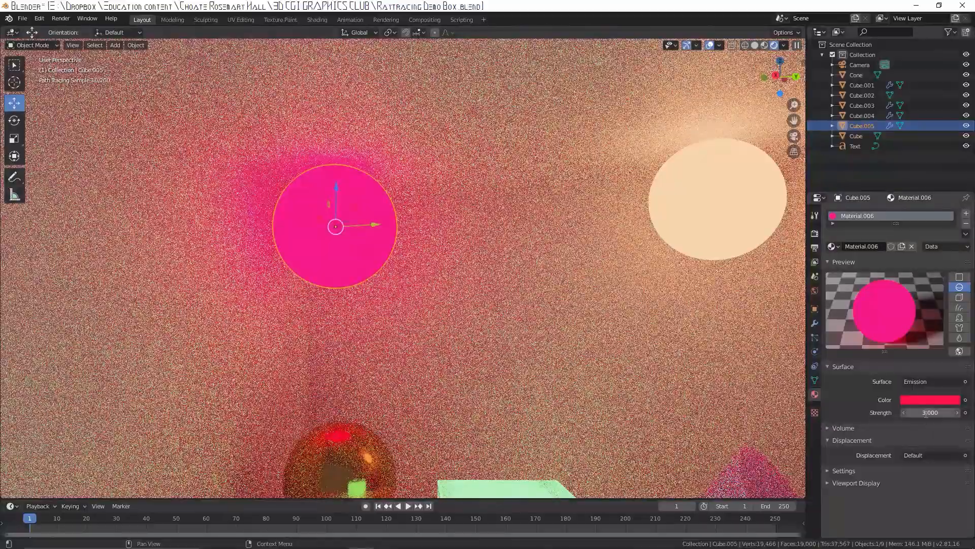
pyautogui.write('10')
pyautogui.press('Return')
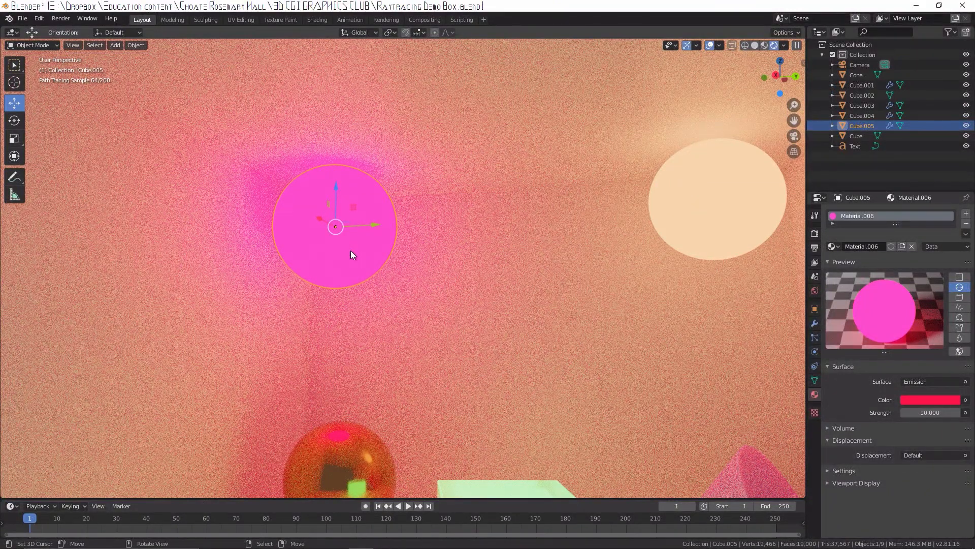
# Try the cube, hair and flat shapes and the world lighting in the material preview, ending on the fluid shape.
pyautogui.click(962, 301)
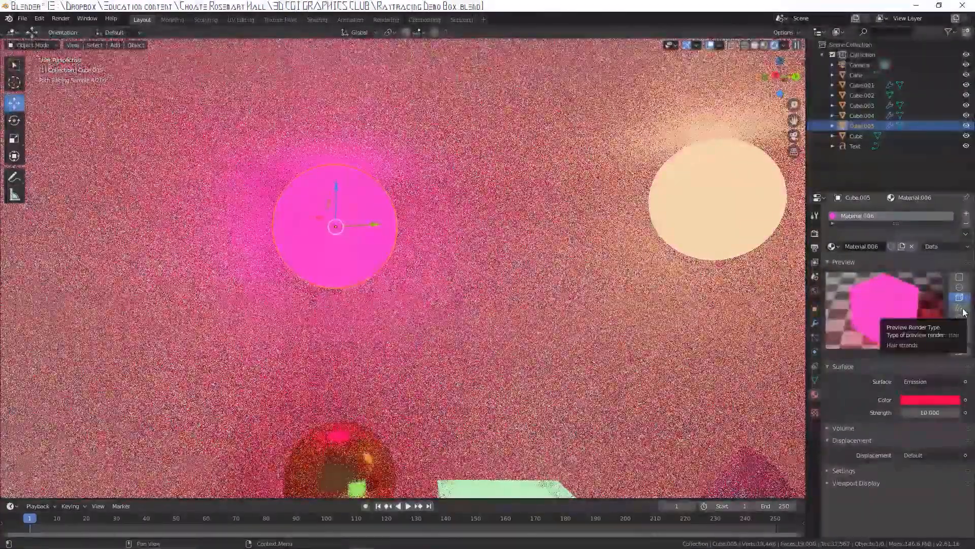
pyautogui.click(961, 308)
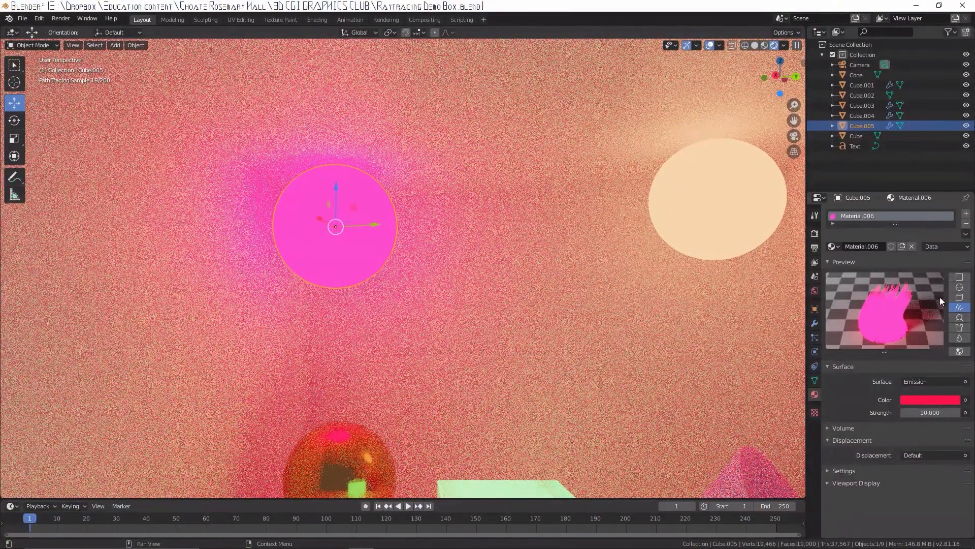
pyautogui.click(964, 352)
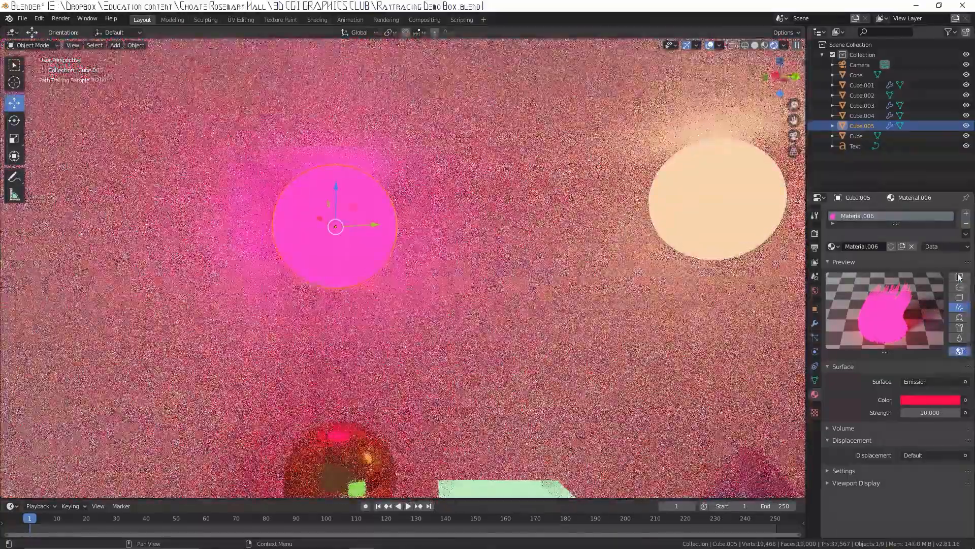
pyautogui.click(960, 277)
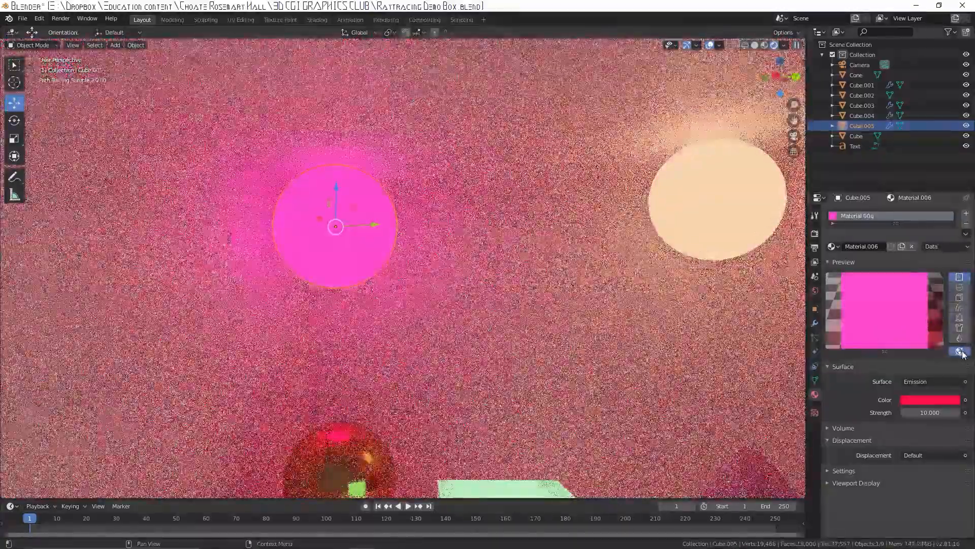
pyautogui.click(963, 354)
pyautogui.click(960, 339)
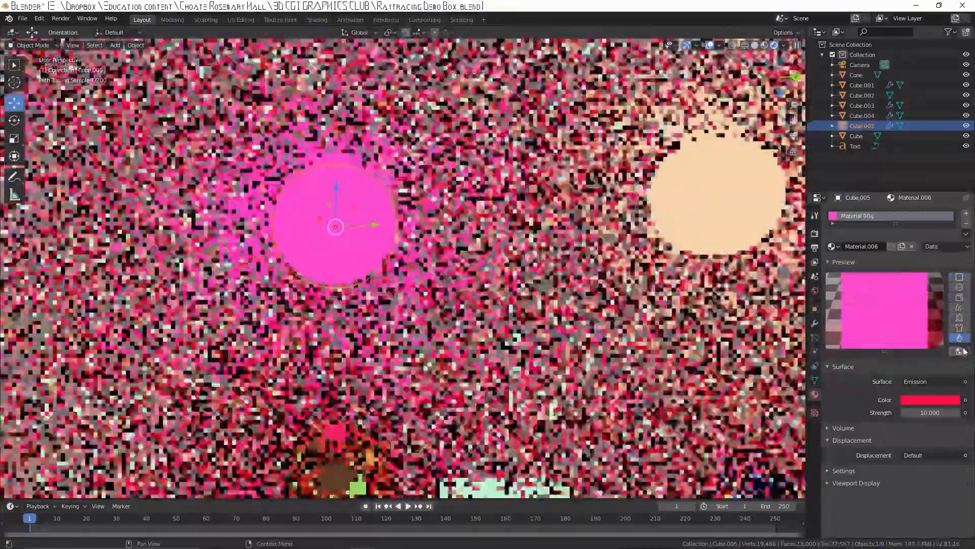
pyautogui.click(965, 352)
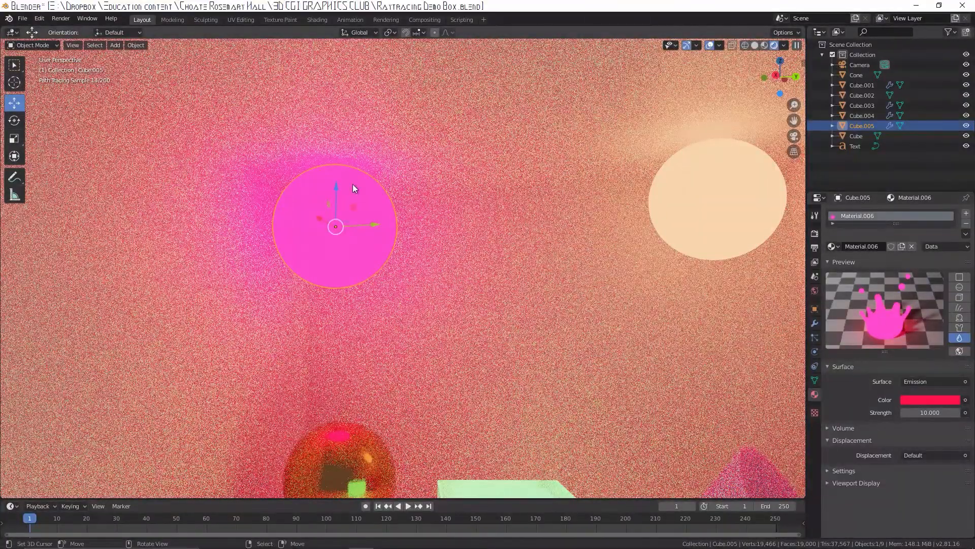
# Select the metallic sphere on the box floor and examine its Principled BSDF material settings.
pyautogui.scroll(-3, 386, 227)
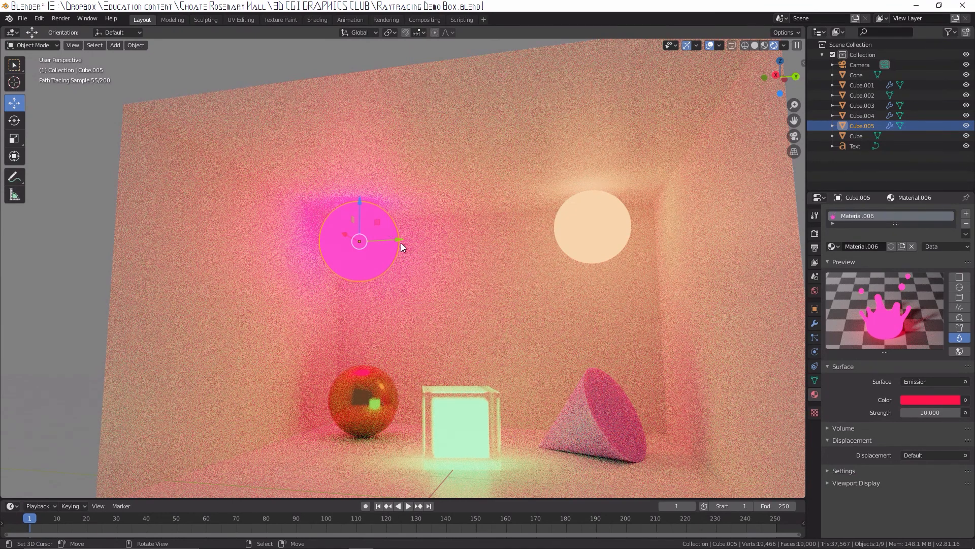
pyautogui.click(382, 387)
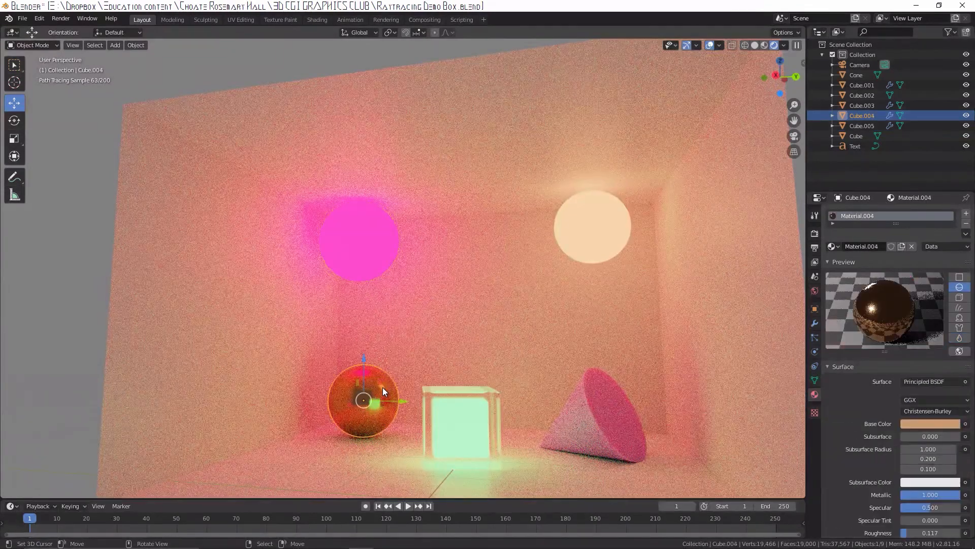
pyautogui.moveTo(389, 390)
pyautogui.mouseDown(button='middle')
pyautogui.moveTo(389, 336)
pyautogui.moveTo(420, 337)
pyautogui.mouseUp(button='middle')
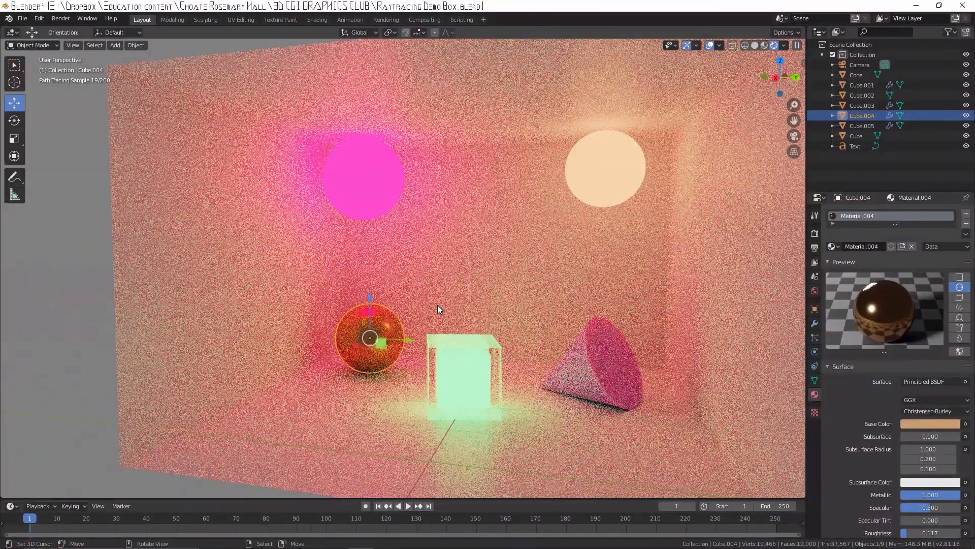
pyautogui.moveTo(439, 309); pyautogui.dragTo(614, 344, button='middle')
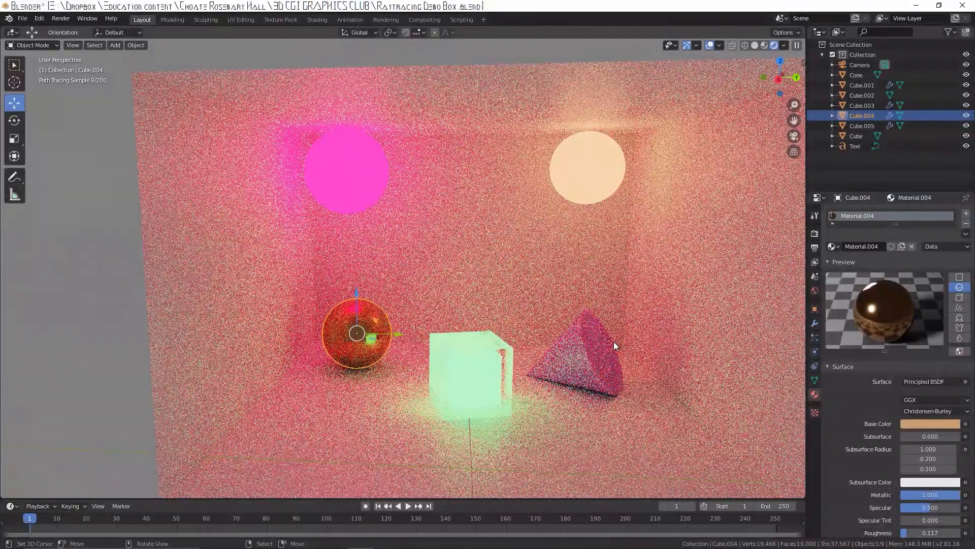
pyautogui.click(907, 381)
pyautogui.scroll(-2, 877, 471)
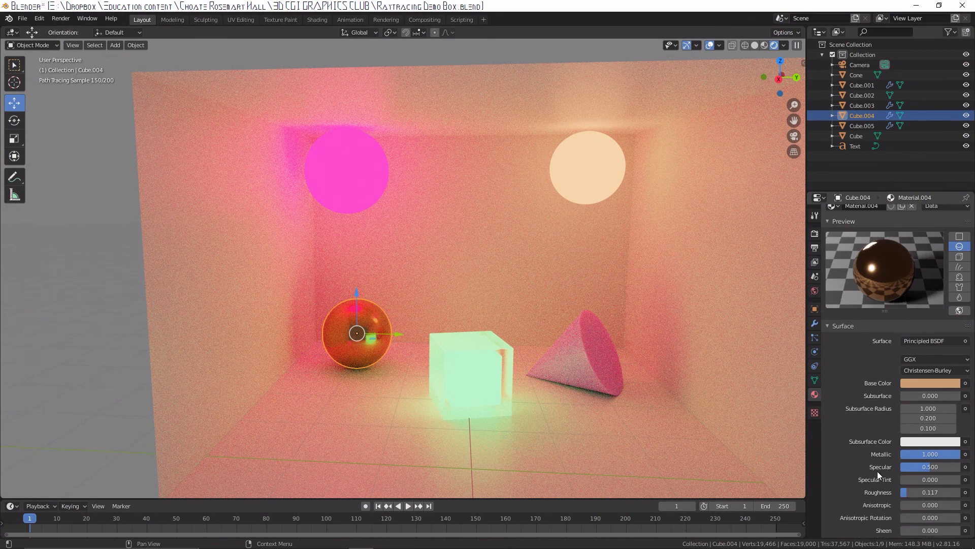
pyautogui.scroll(-1, 877, 475)
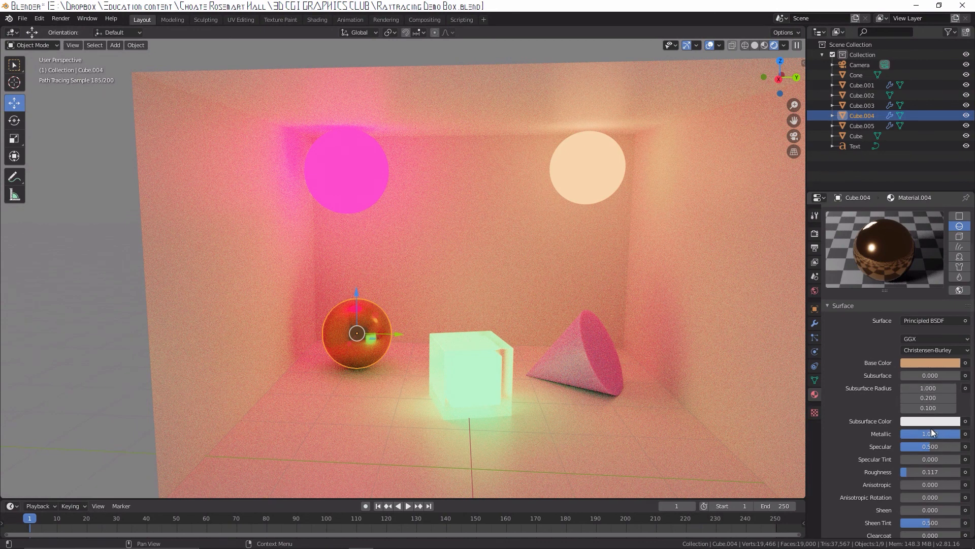
# Set the floor sphere's Metallic to 0, inspect its reflections up close, and restore Metallic to 1.
pyautogui.moveTo(932, 433); pyautogui.dragTo(870, 434)
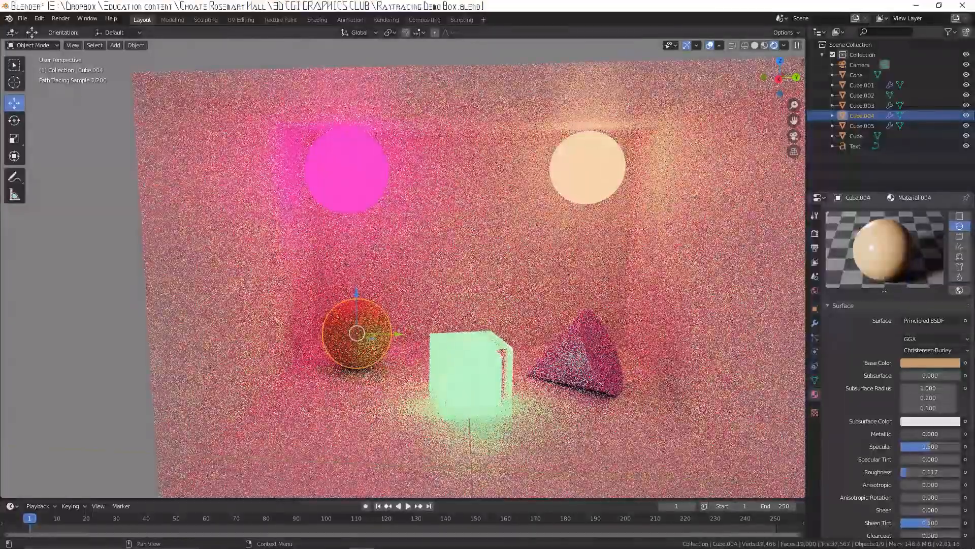
pyautogui.scroll(3, 300, 322)
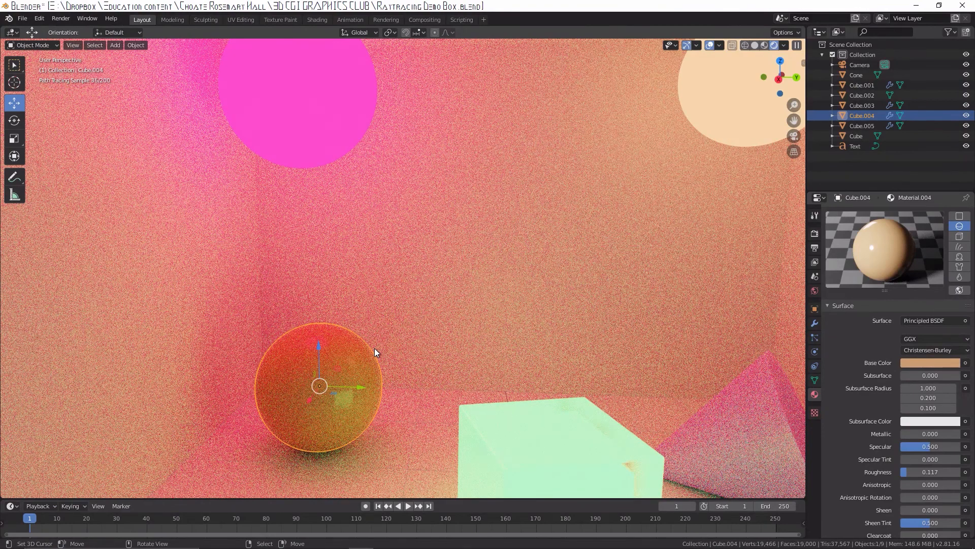
pyautogui.moveTo(436, 548)
pyautogui.scroll(-4, 429, 352)
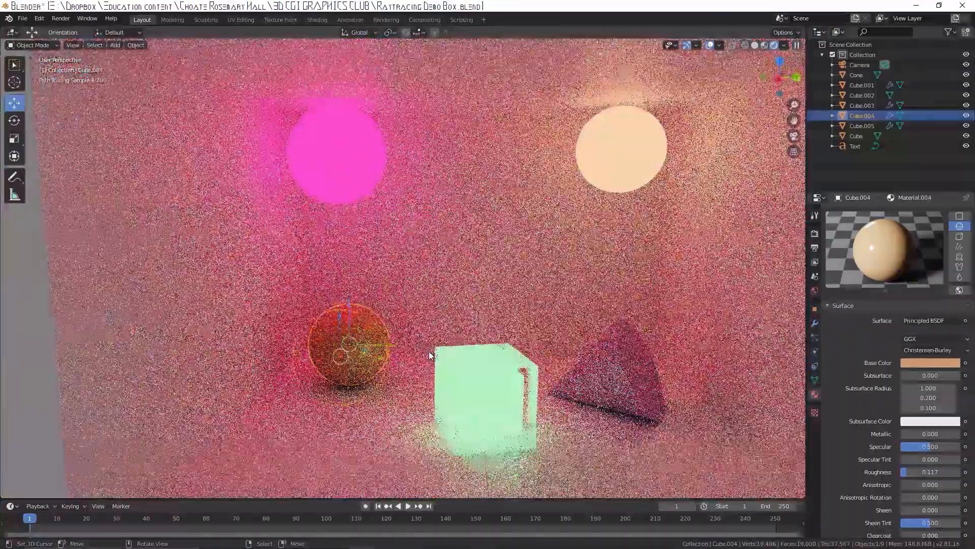
pyautogui.scroll(2, 430, 356)
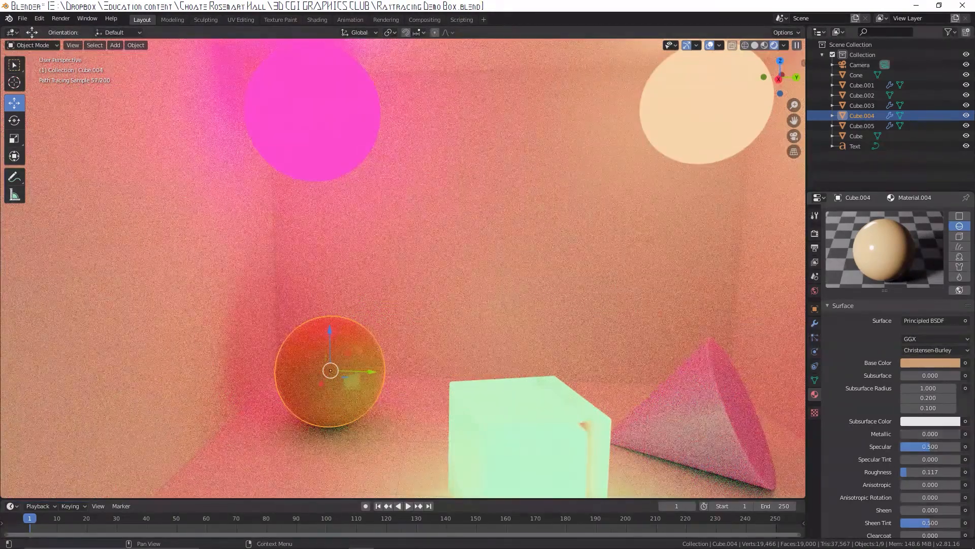
pyautogui.moveTo(914, 434); pyautogui.dragTo(960, 435)
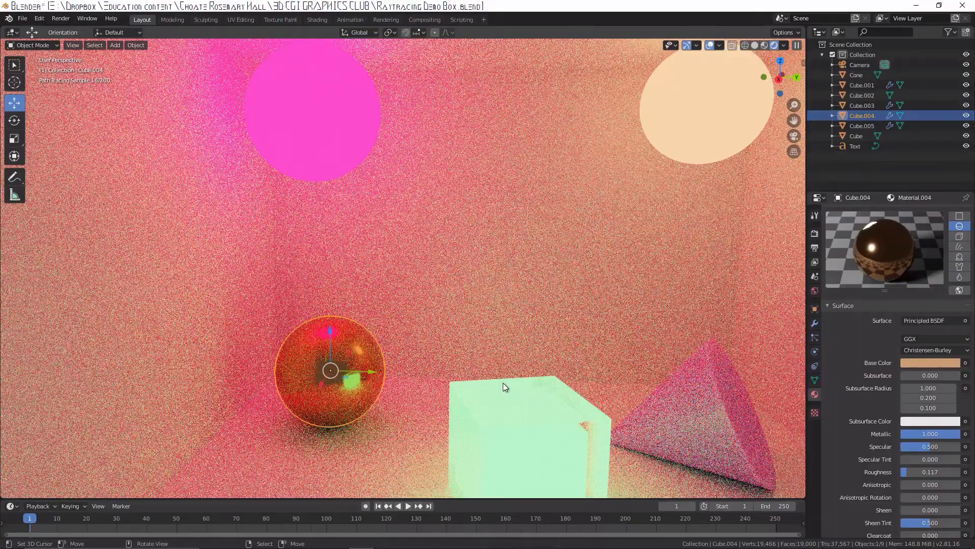
# Change the metallic sphere's base color to green and set its roughness to 0.5.
pyautogui.click(943, 361)
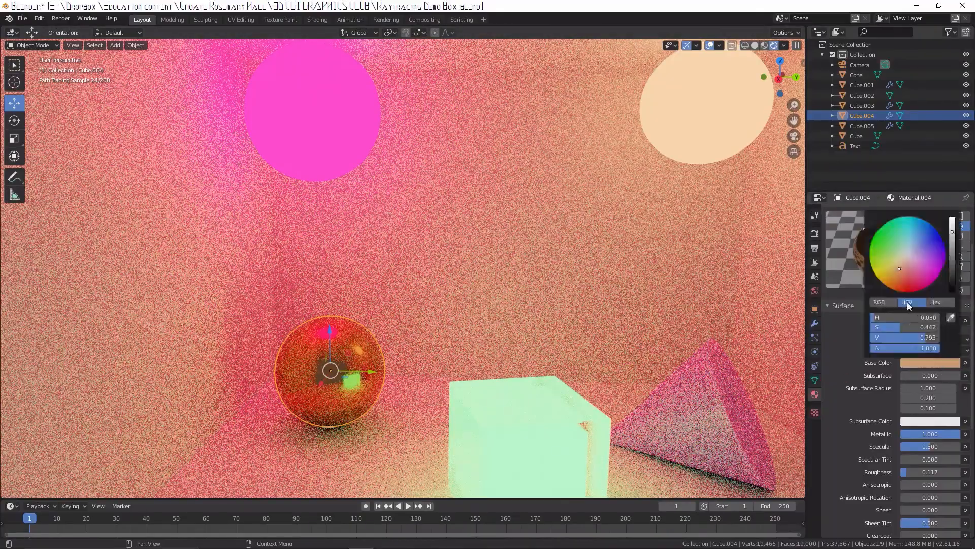
pyautogui.moveTo(909, 280); pyautogui.dragTo(898, 221)
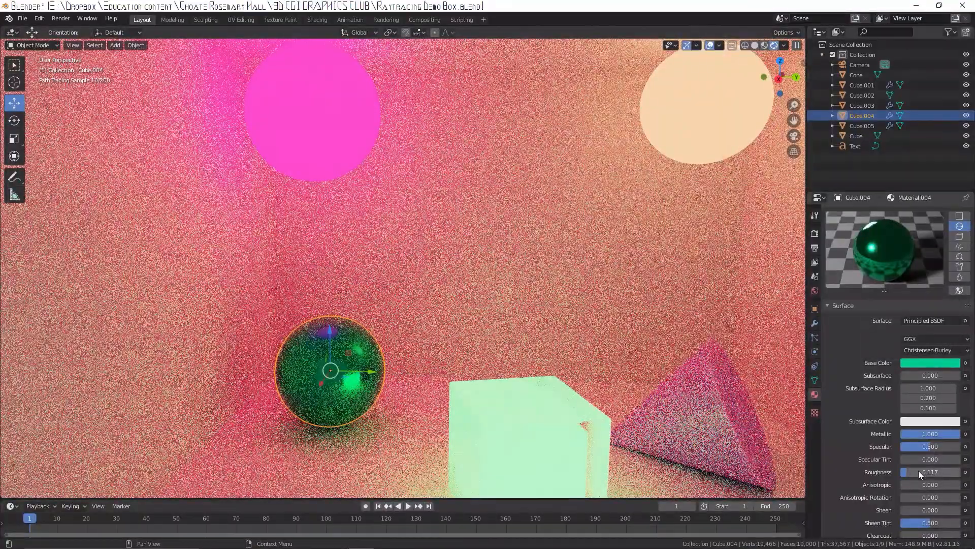
pyautogui.moveTo(919, 470); pyautogui.dragTo(932, 472)
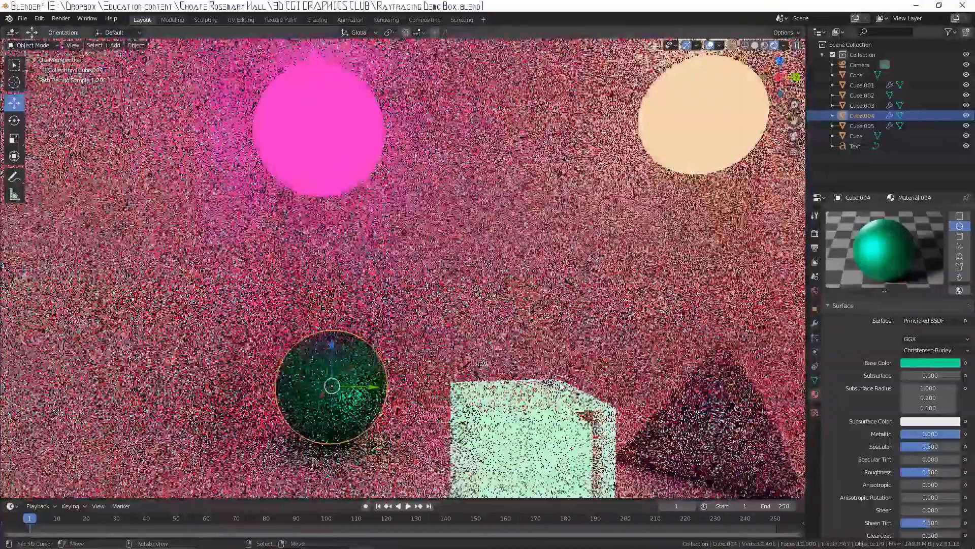
# Select the glass cube on the box floor and examine its Glass BSDF material.
pyautogui.click(561, 386)
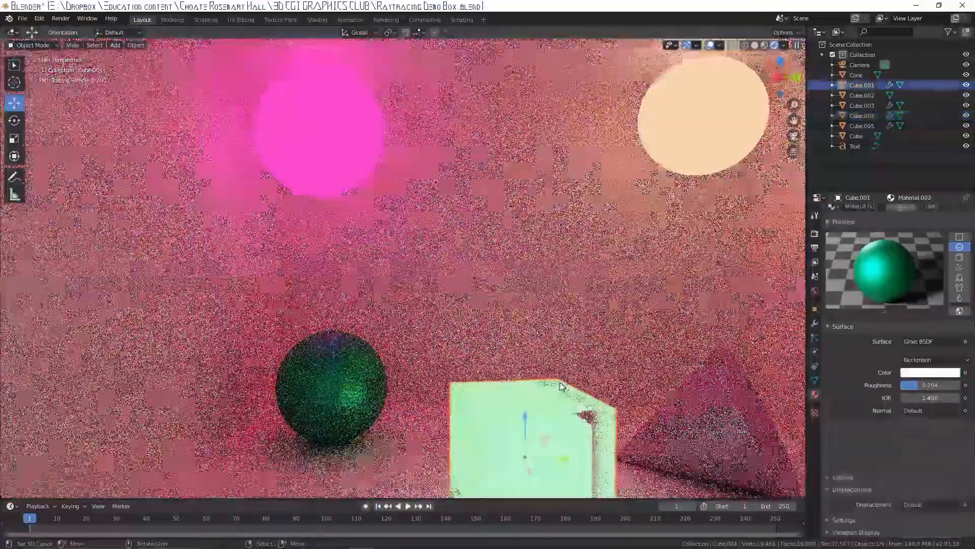
pyautogui.moveTo(525, 414); pyautogui.dragTo(529, 393)
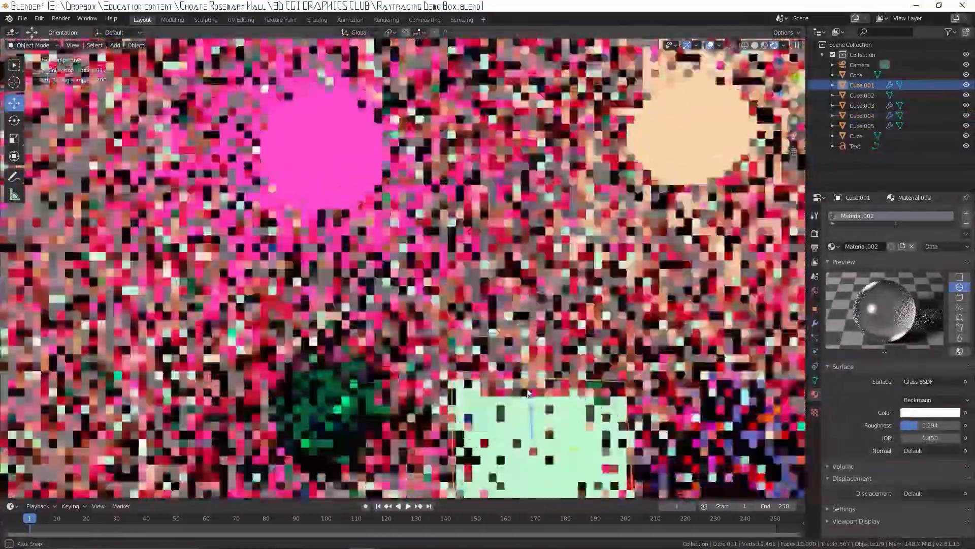
pyautogui.moveTo(528, 393); pyautogui.dragTo(528, 389, button='middle')
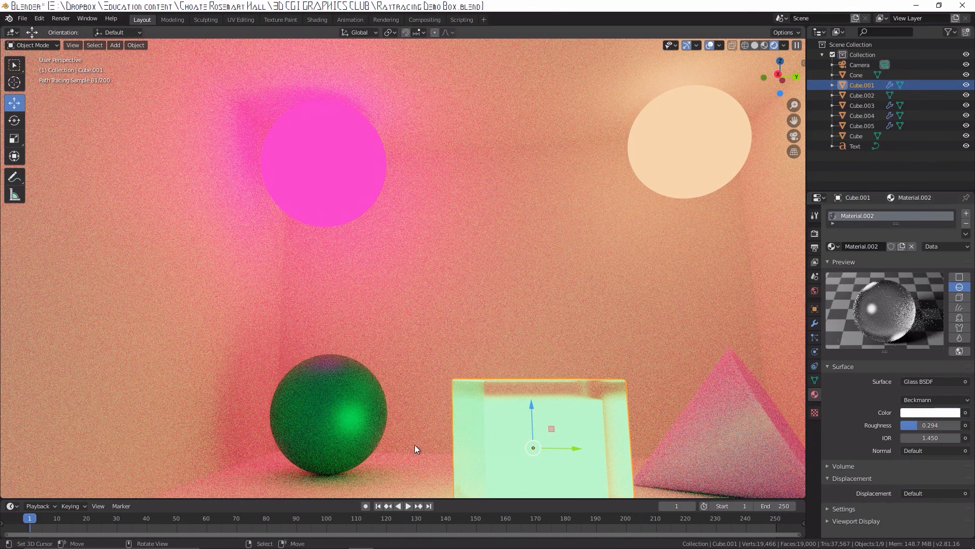
# Rename the green floor sphere's material as metal.
pyautogui.click(304, 374)
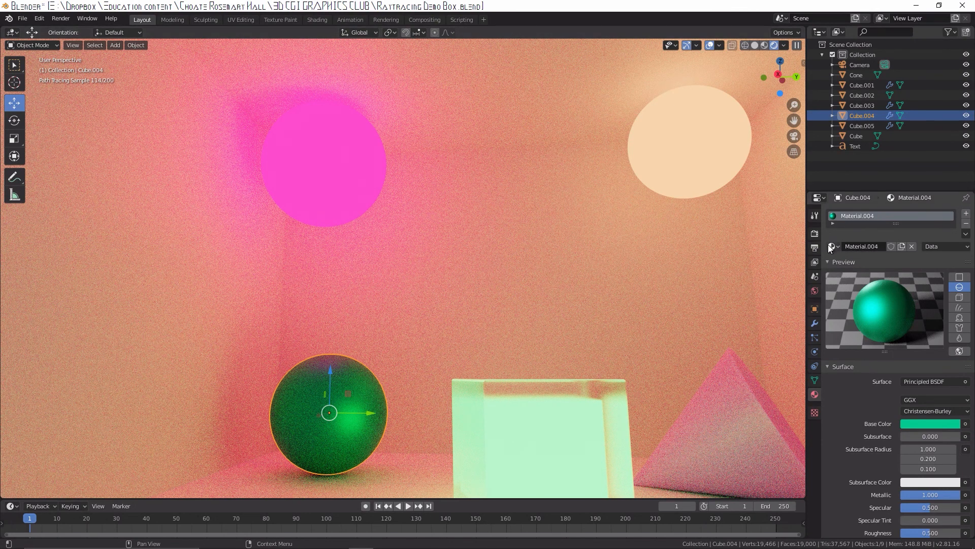
pyautogui.click(862, 246)
pyautogui.write('metal')
pyautogui.press('Return')
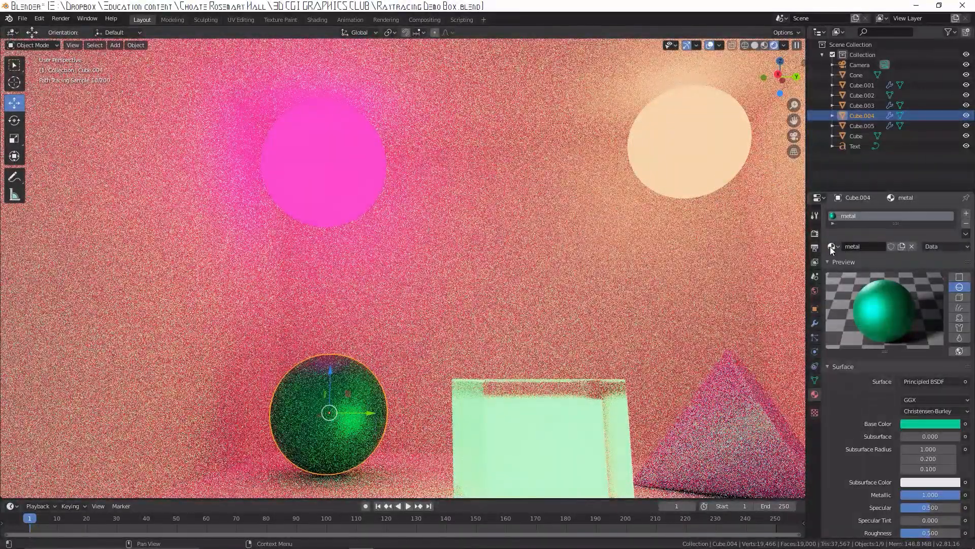
# Browse the existing materials and assign the glass Material.002 to the floor sphere.
pyautogui.click(834, 247)
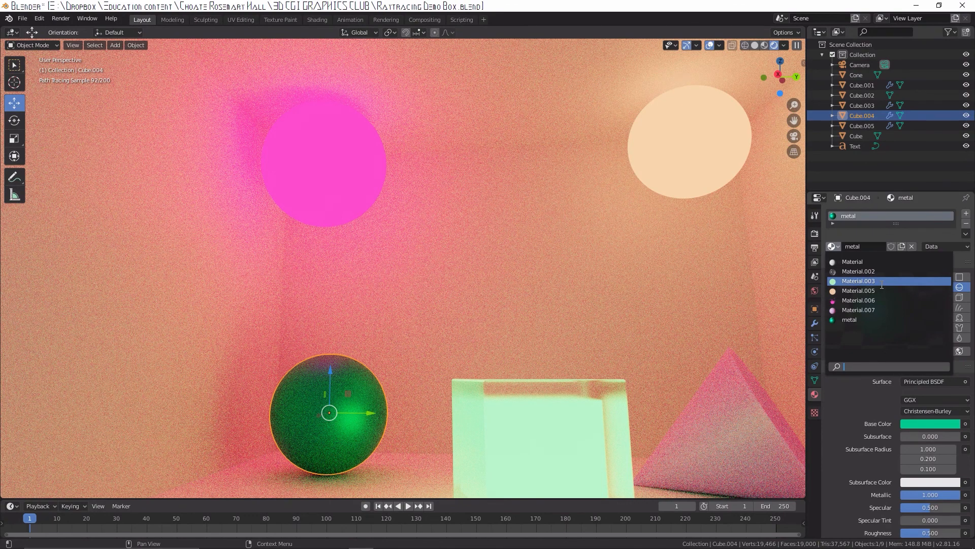
pyautogui.click(833, 234)
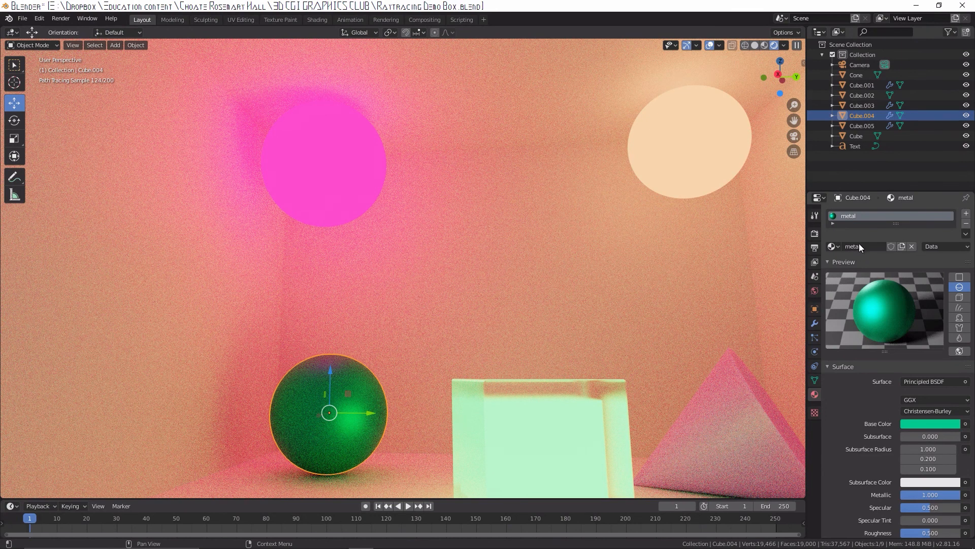
pyautogui.click(833, 247)
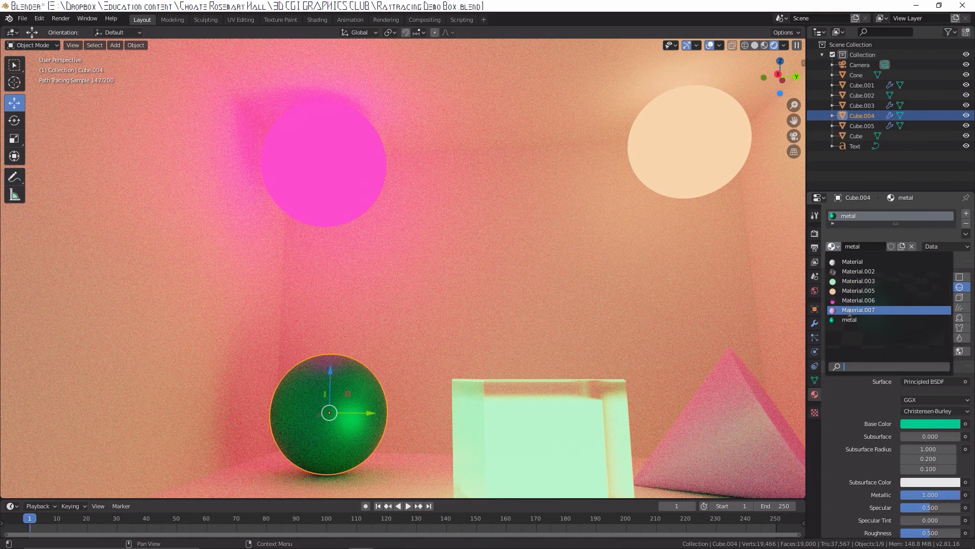
pyautogui.click(852, 272)
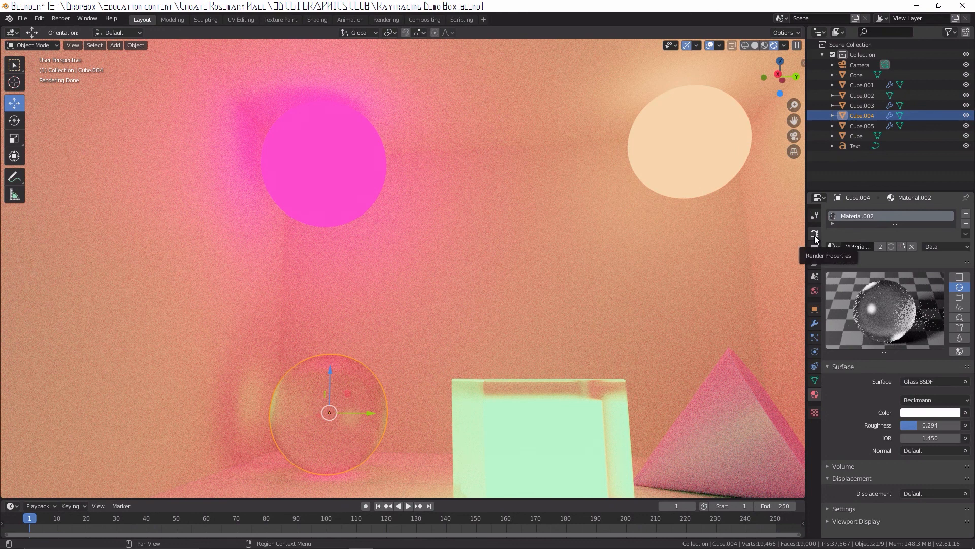
# Review the Cycles render settings and set the Render sampling count to 10.
pyautogui.click(814, 236)
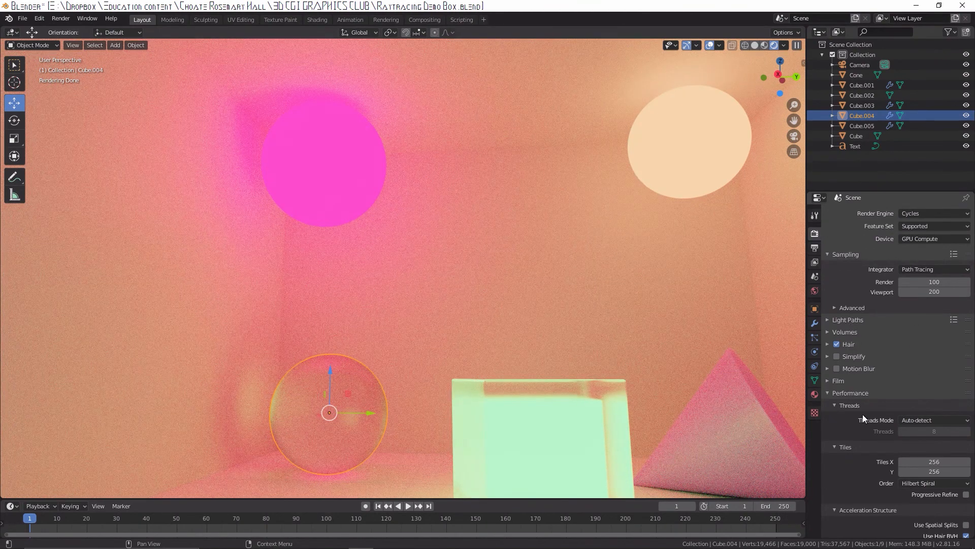
pyautogui.scroll(-4, 863, 414)
pyautogui.scroll(4, 864, 418)
pyautogui.click(948, 280)
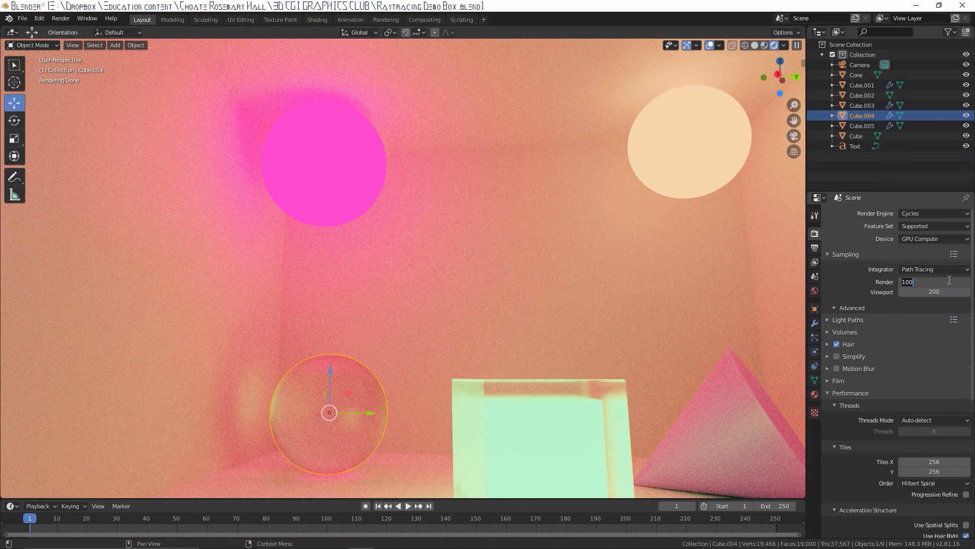
pyautogui.write('10')
pyautogui.press('Return')
# Render the scene as a still image, close the result window, and render the image again.
pyautogui.click(61, 19)
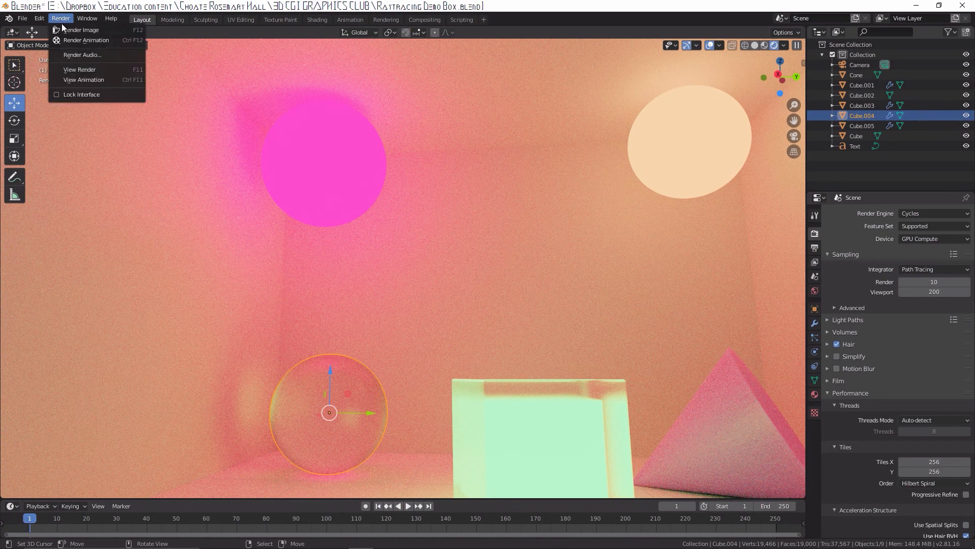
pyautogui.click(75, 31)
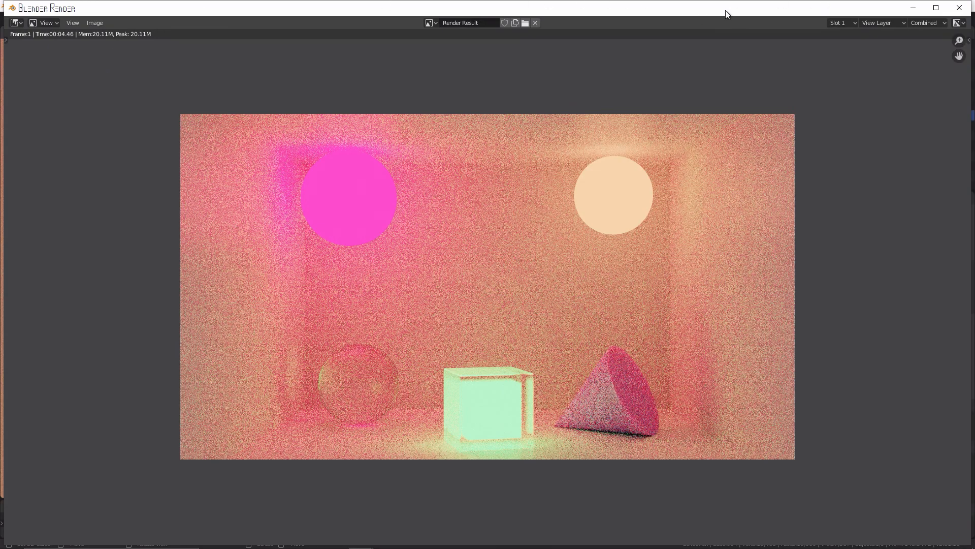
pyautogui.click(953, 10)
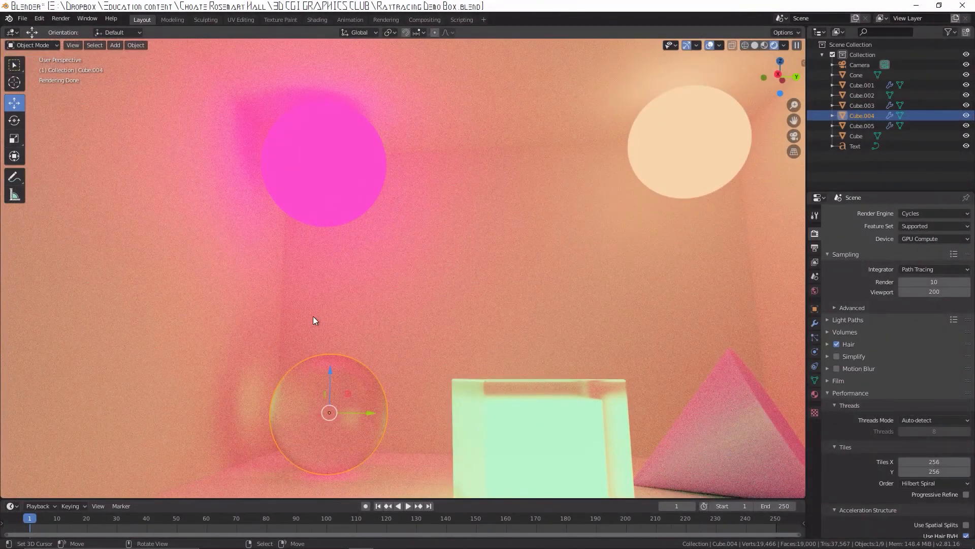
pyautogui.press('F12')
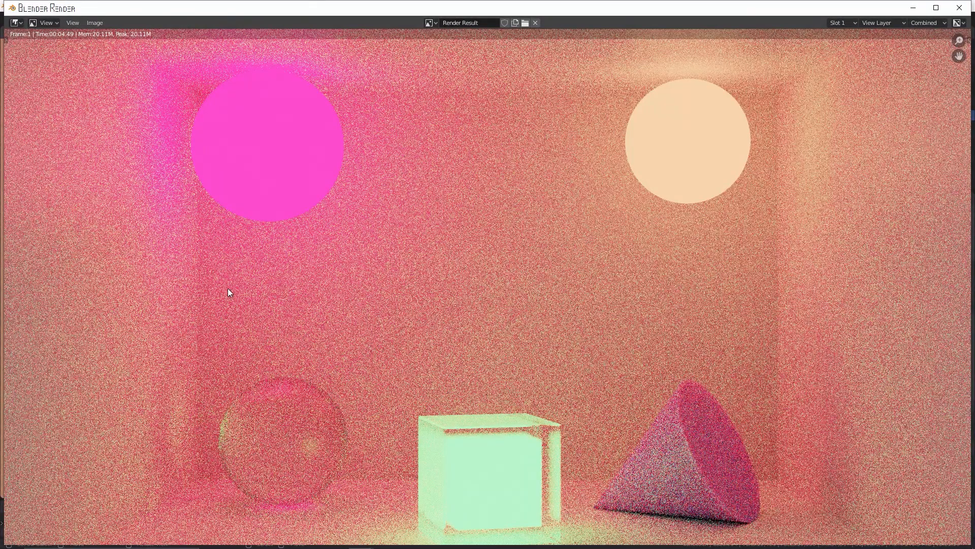
# Examine the noise in the rendered image up close, on the back wall and around the glass sphere.
pyautogui.scroll(10, 288, 333)
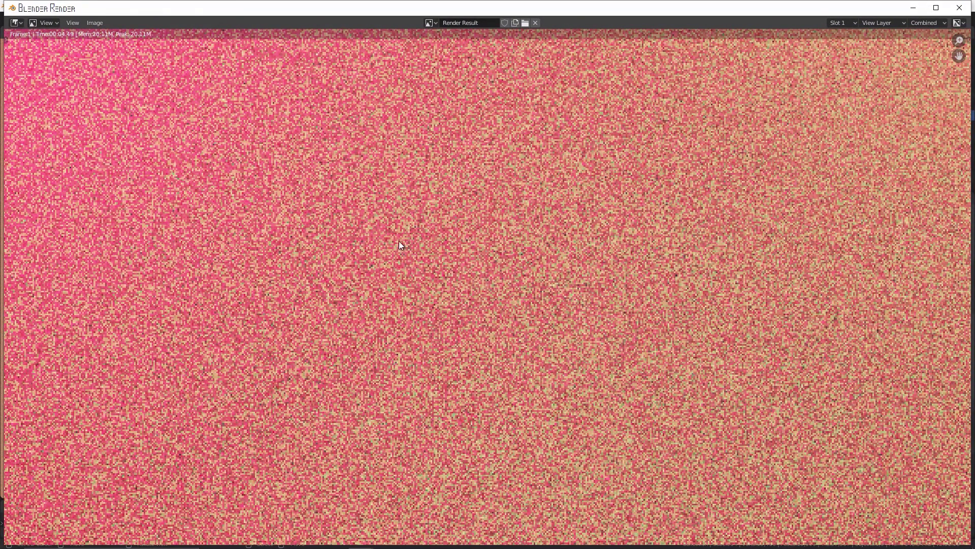
pyautogui.scroll(-6, 398, 239)
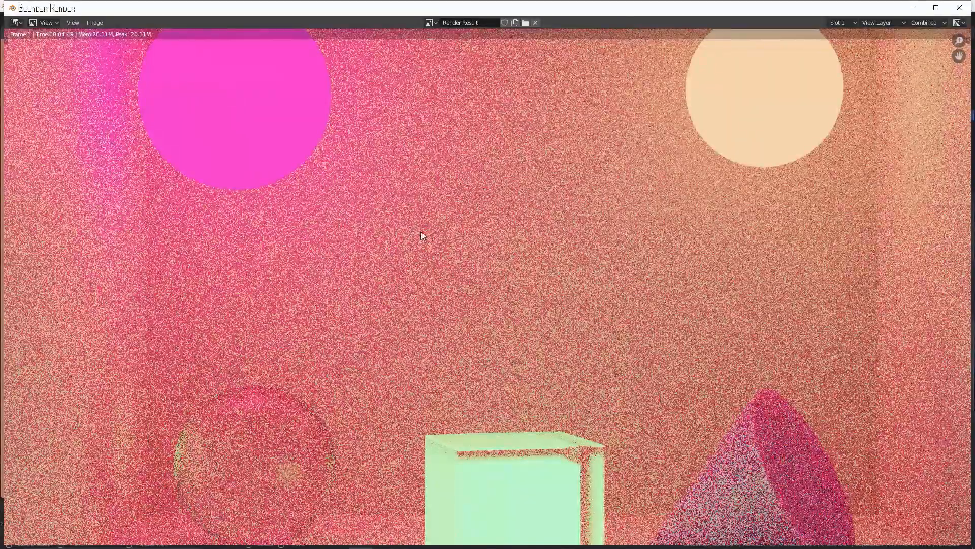
pyautogui.scroll(-4, 444, 209)
pyautogui.scroll(2, 450, 197)
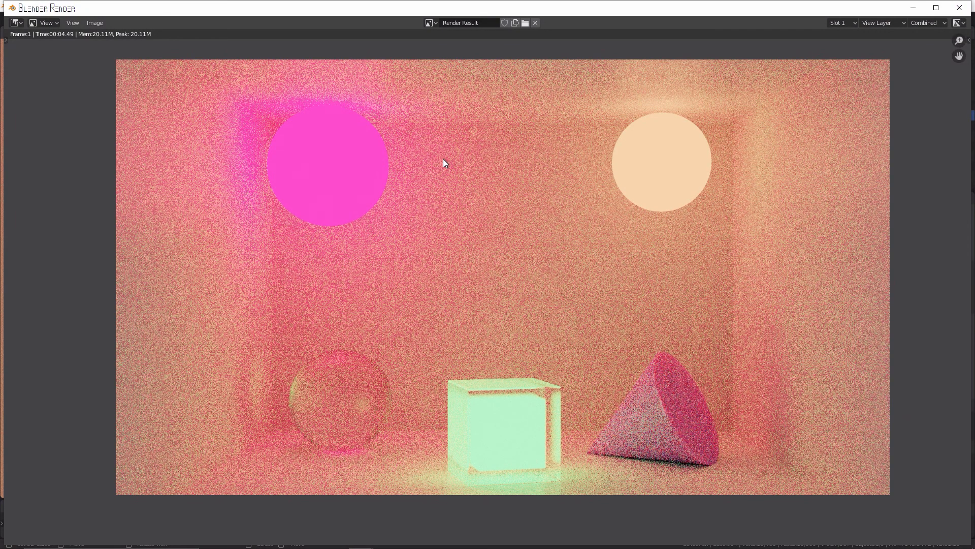
pyautogui.scroll(10, 493, 212)
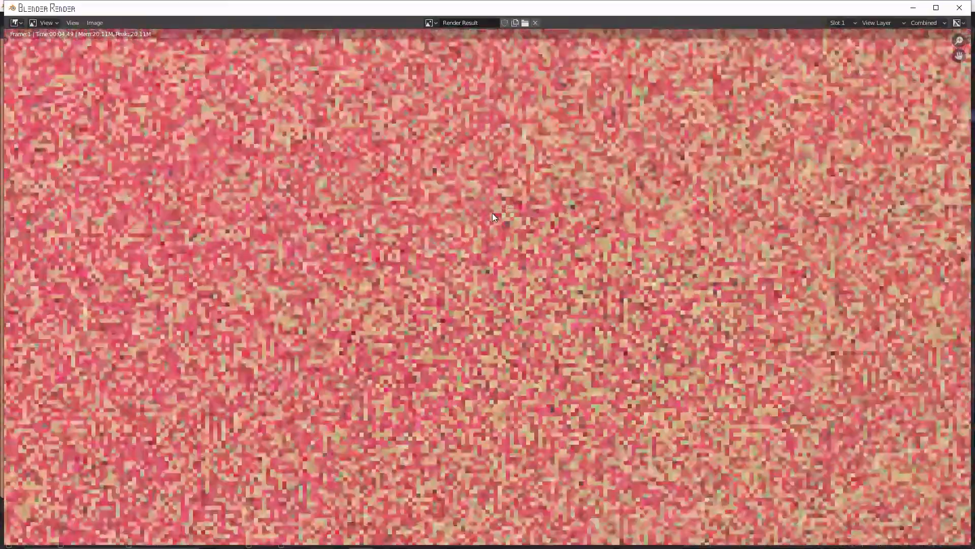
pyautogui.scroll(-10, 493, 213)
pyautogui.scroll(4, 494, 216)
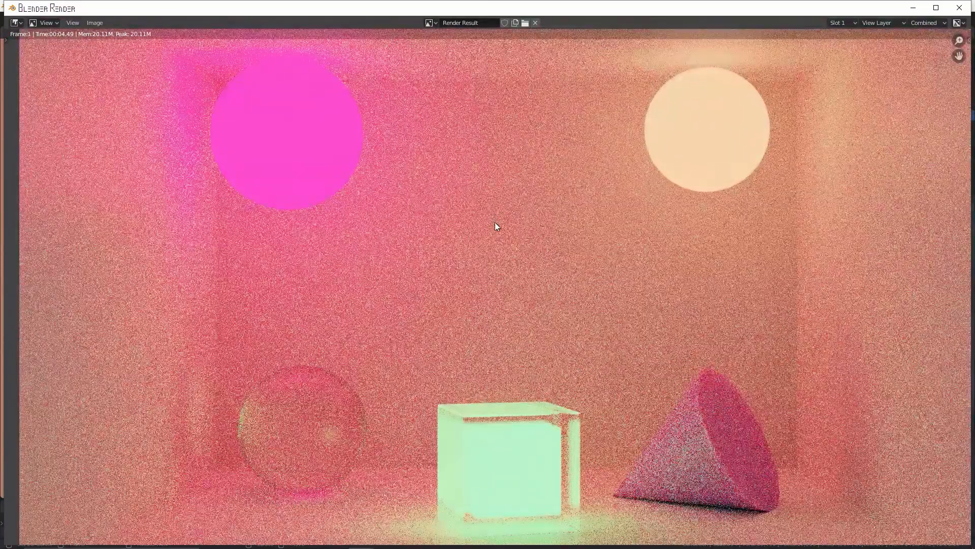
pyautogui.scroll(6, 452, 249)
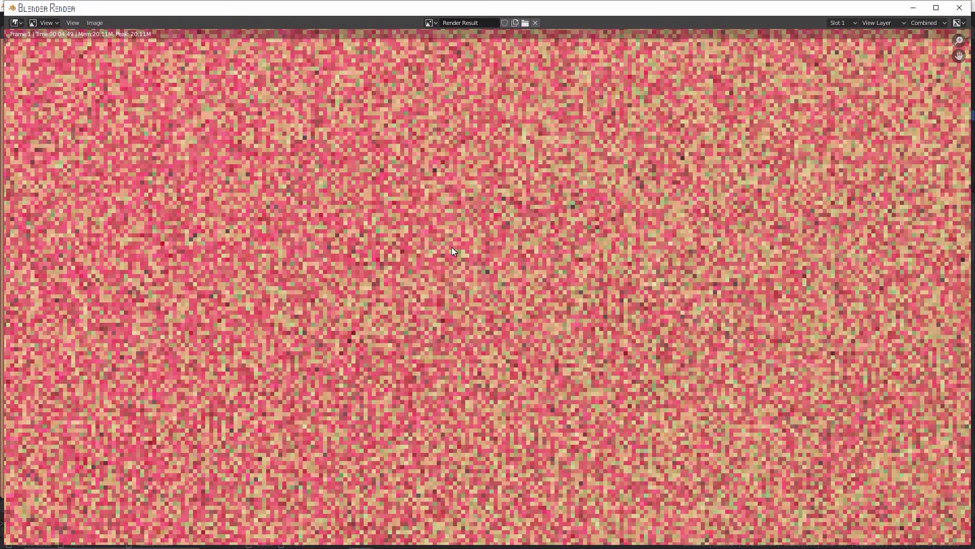
pyautogui.scroll(-8, 562, 231)
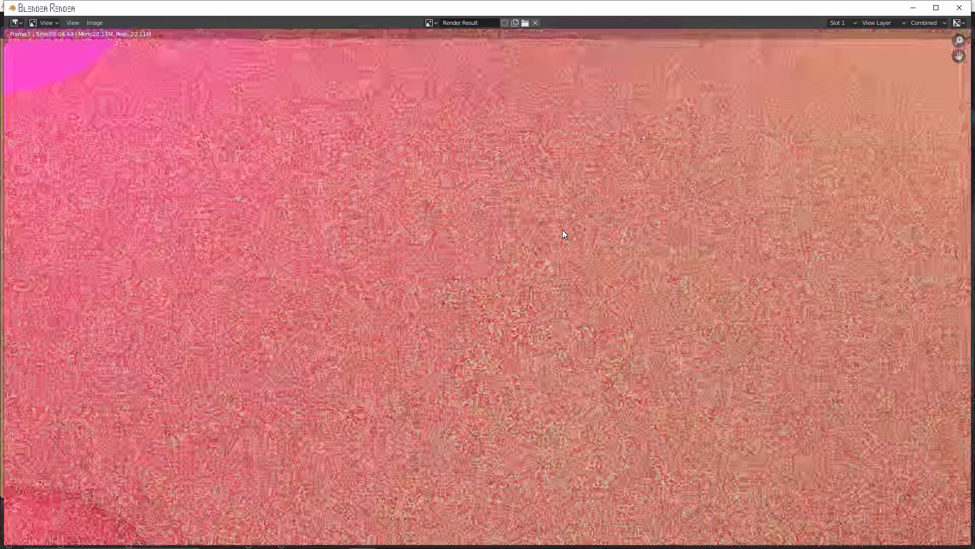
pyautogui.scroll(2, 562, 231)
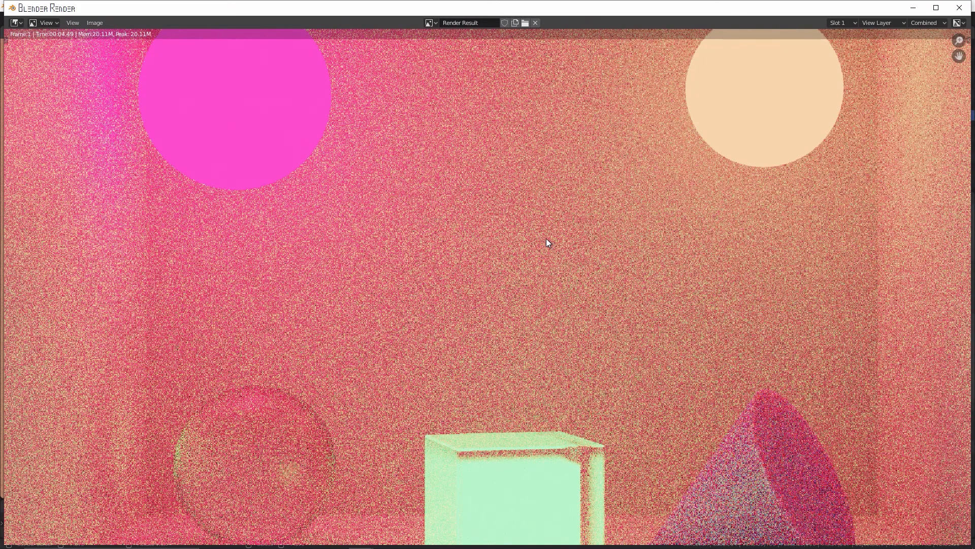
pyautogui.scroll(-3, 373, 317)
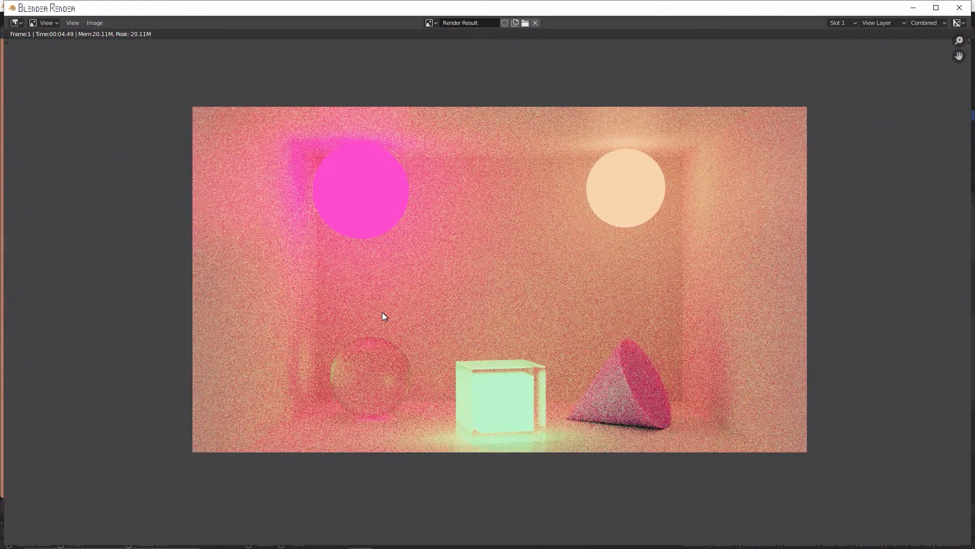
pyautogui.scroll(6, 435, 235)
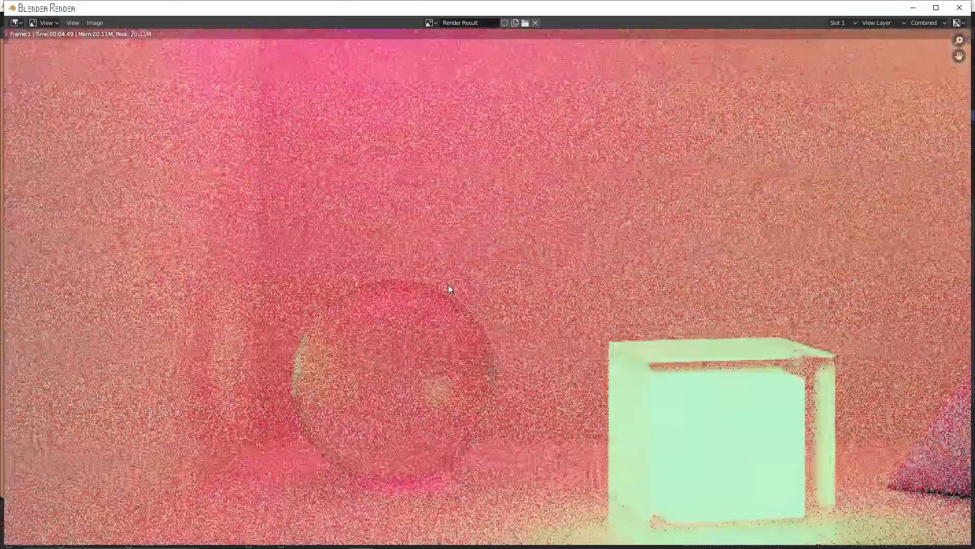
pyautogui.scroll(-6, 446, 346)
pyautogui.scroll(3, 493, 282)
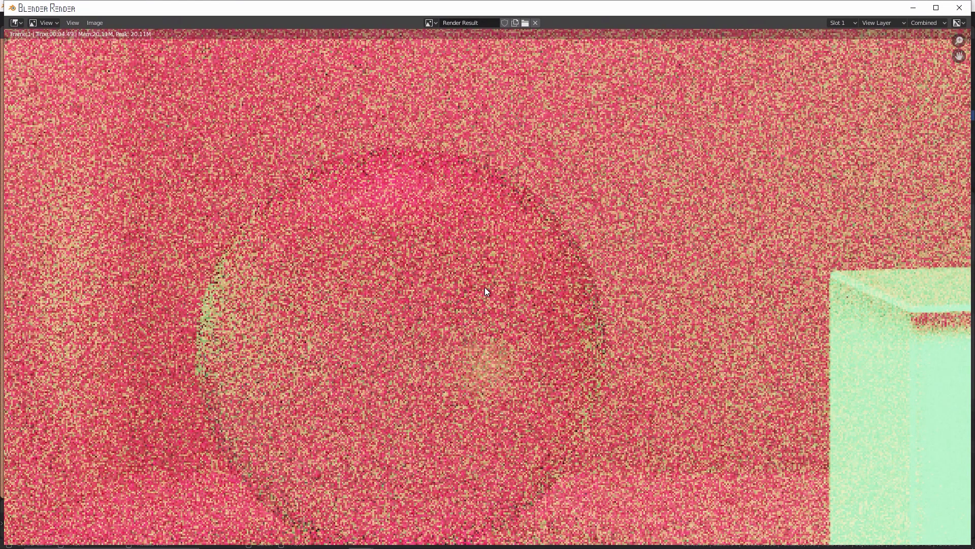
pyautogui.moveTo(460, 547)
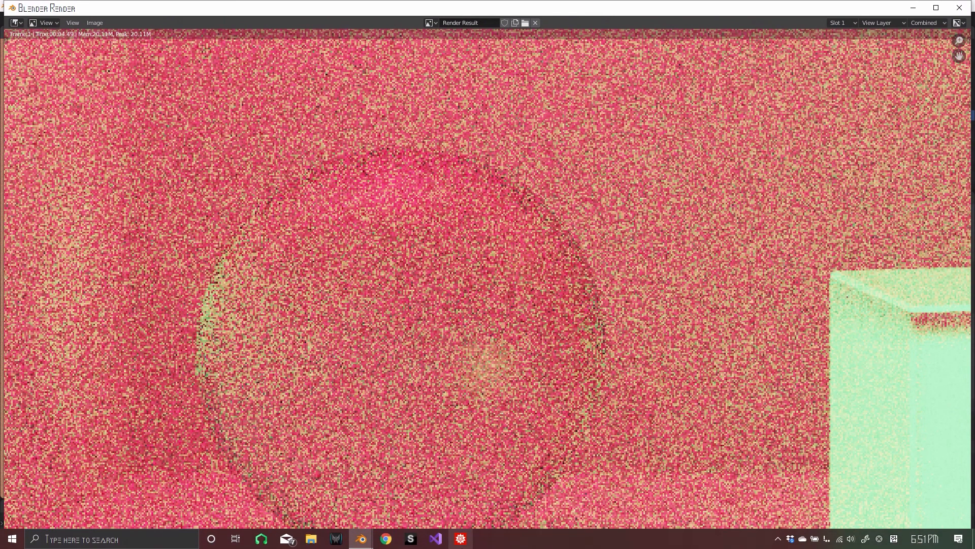